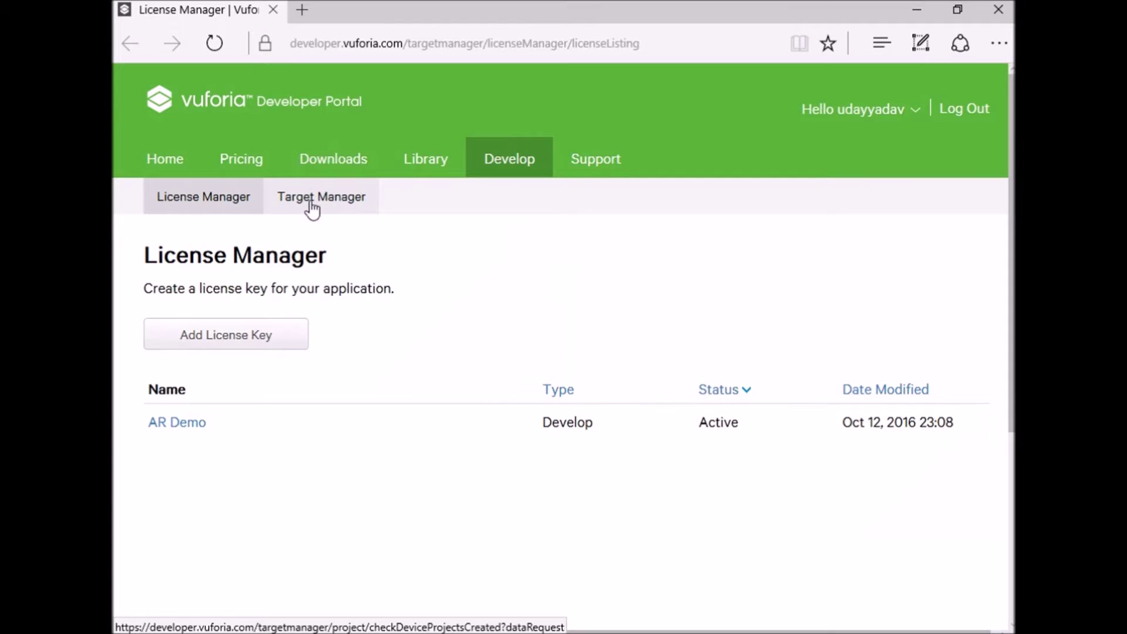
Open the AR_Demo database in the Vuforia Target Manager.
{"action": "left_click", "coordinate": [311, 203]}
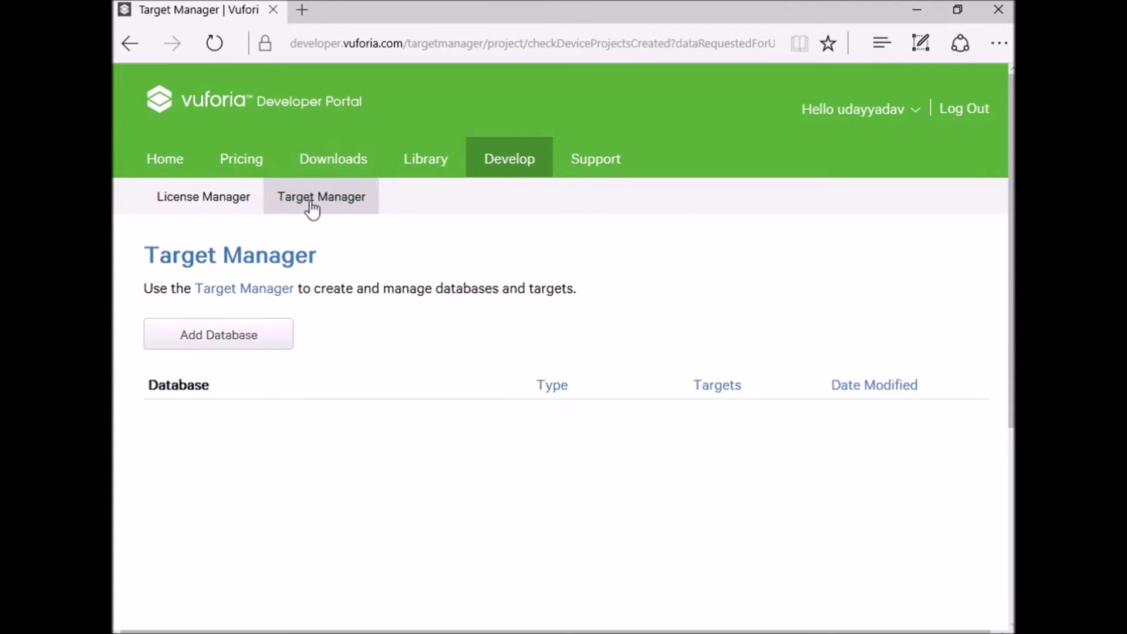
{"action": "scroll", "coordinate": [460, 283], "scroll_direction": "down", "scroll_amount": 1}
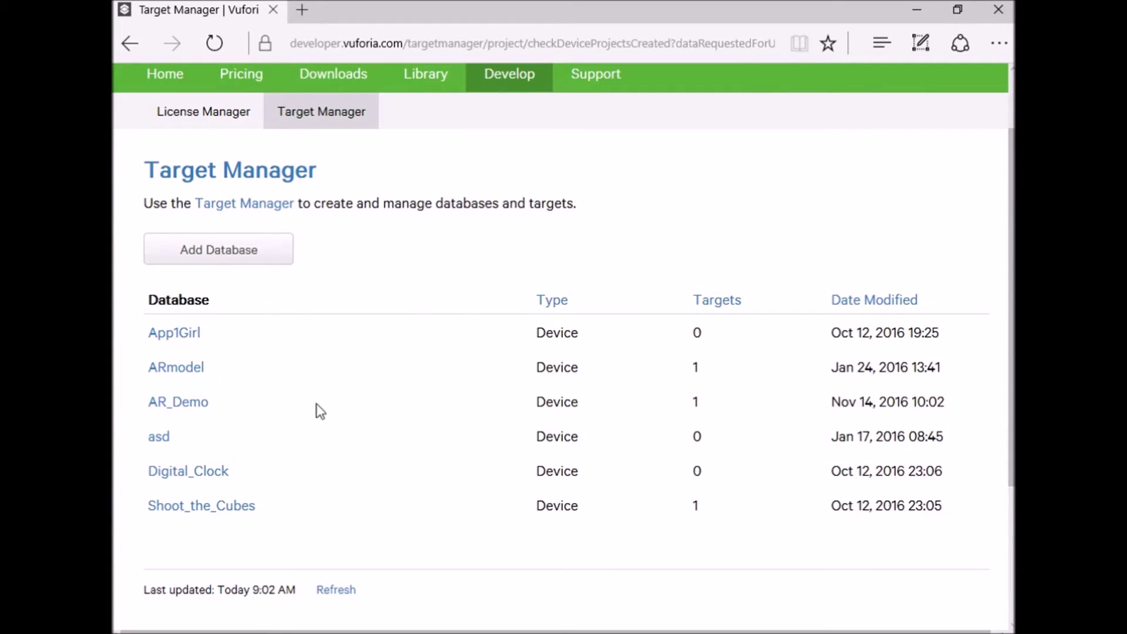
{"action": "left_click", "coordinate": [186, 405]}
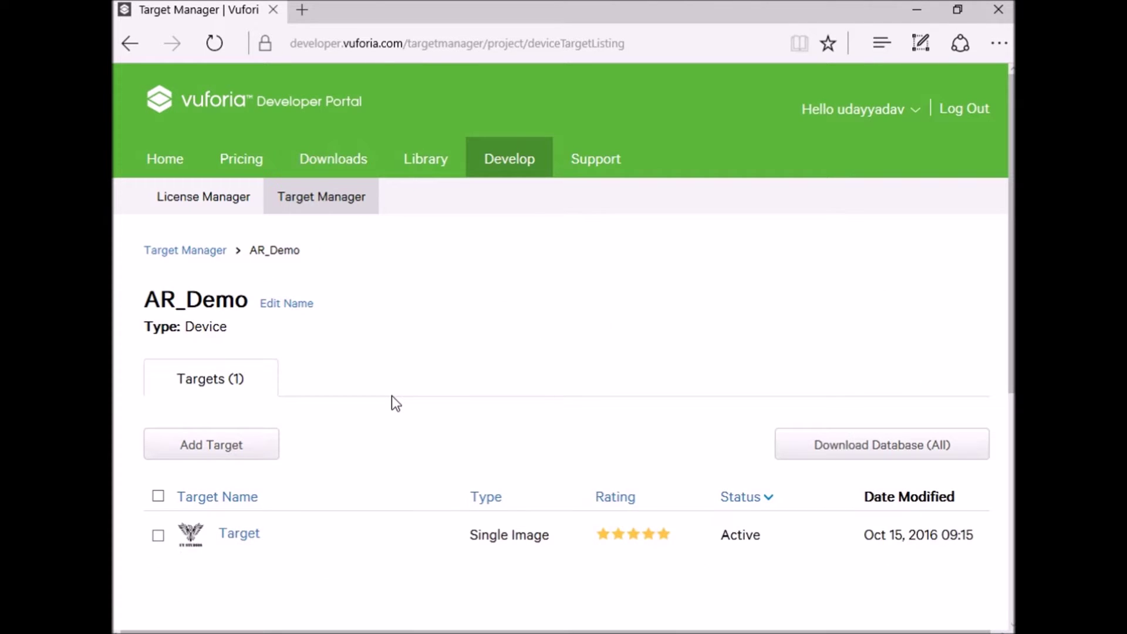
Start adding a single-image target to AR_Demo and choose Presentation1.jpg from the local drive as its file.
{"action": "scroll", "coordinate": [392, 398], "scroll_direction": "down", "scroll_amount": 2}
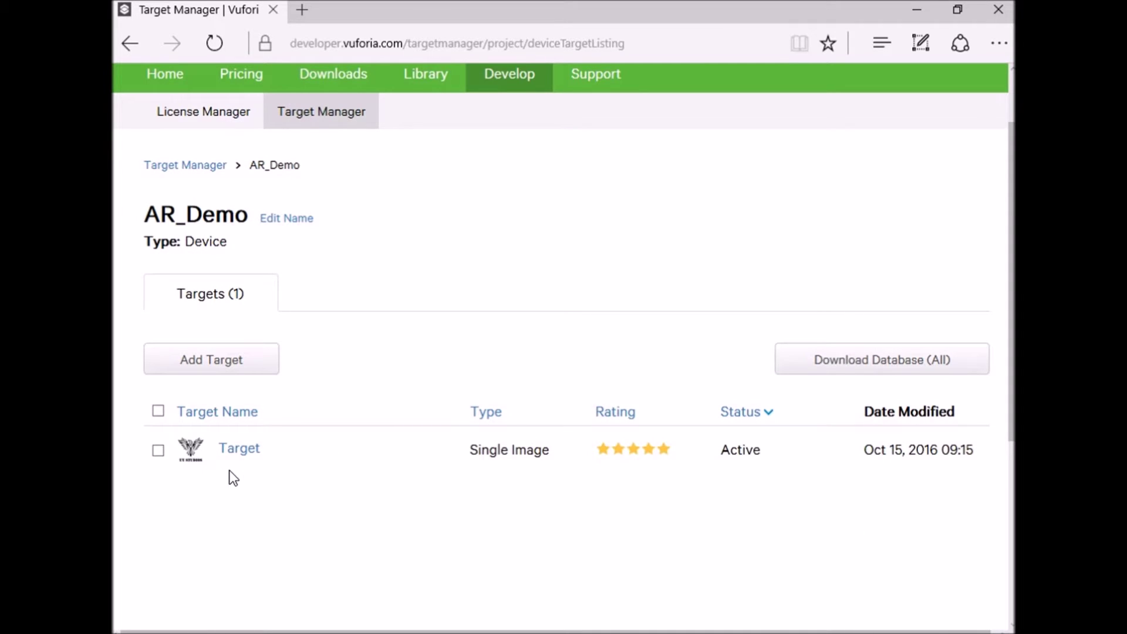
{"action": "left_click", "coordinate": [255, 363]}
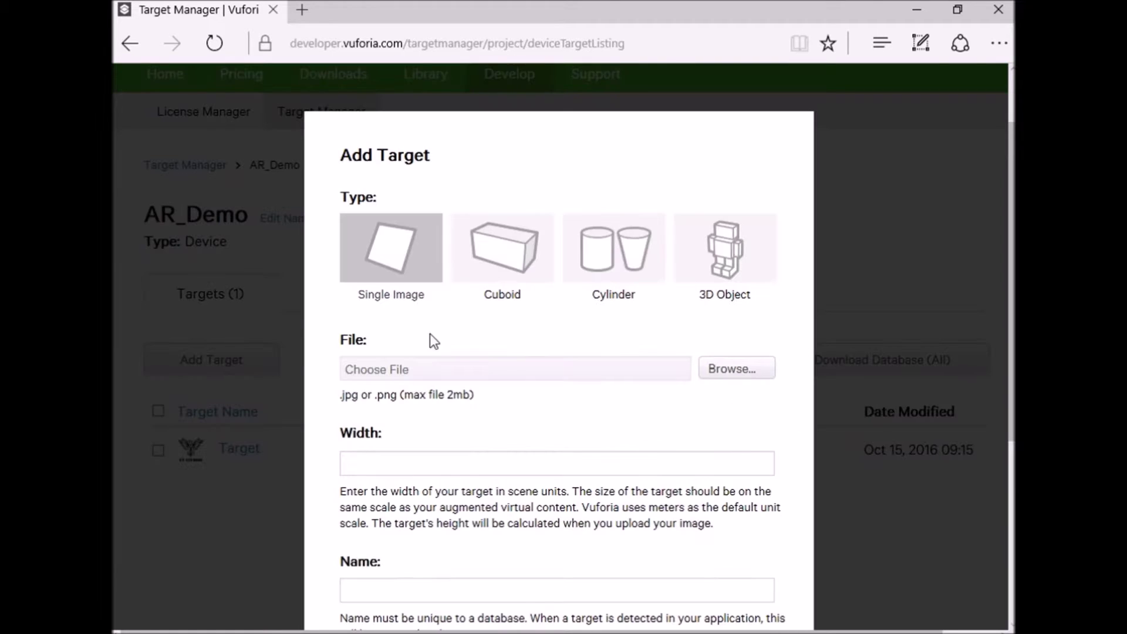
{"action": "left_click", "coordinate": [728, 369]}
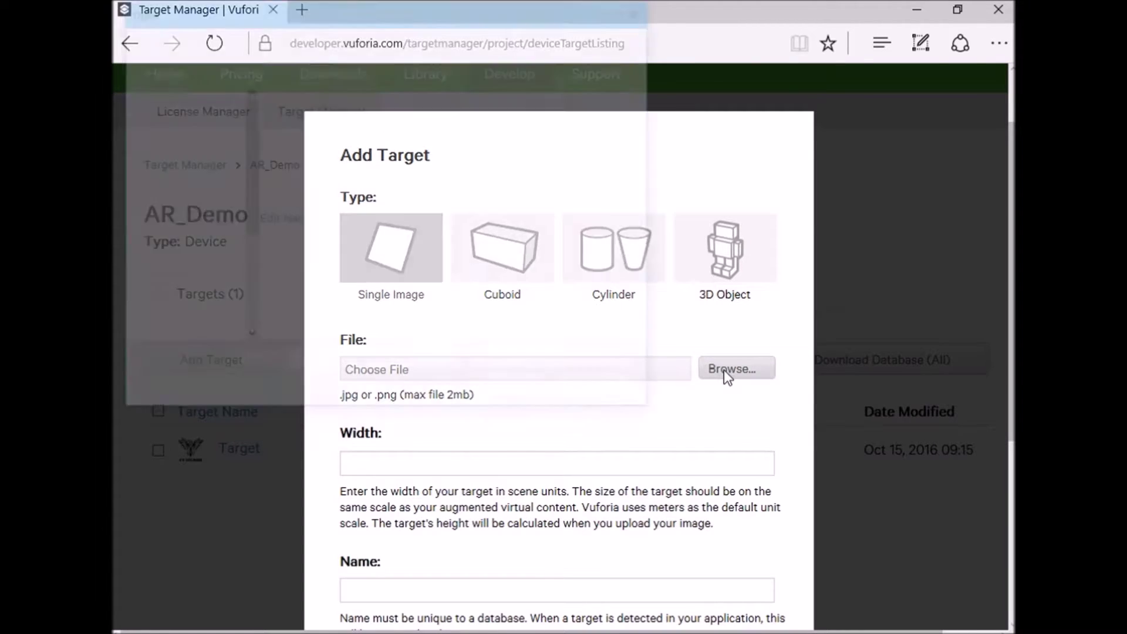
{"action": "left_click", "coordinate": [200, 318]}
{"action": "double_click", "coordinate": [477, 229]}
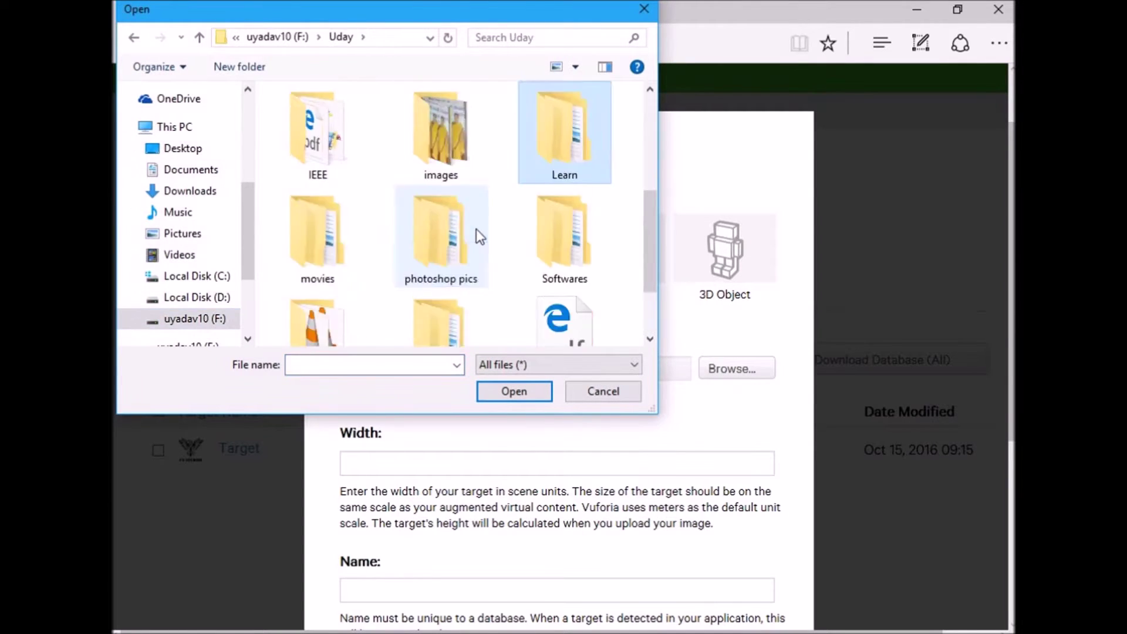
{"action": "double_click", "coordinate": [558, 153]}
{"action": "scroll", "coordinate": [382, 257], "scroll_direction": "down", "scroll_amount": 3}
{"action": "double_click", "coordinate": [561, 285]}
{"action": "double_click", "coordinate": [414, 153]}
{"action": "left_click", "coordinate": [506, 163]}
{"action": "left_click", "coordinate": [520, 387]}
{"action": "scroll", "coordinate": [528, 391], "scroll_direction": "down", "scroll_amount": 2}
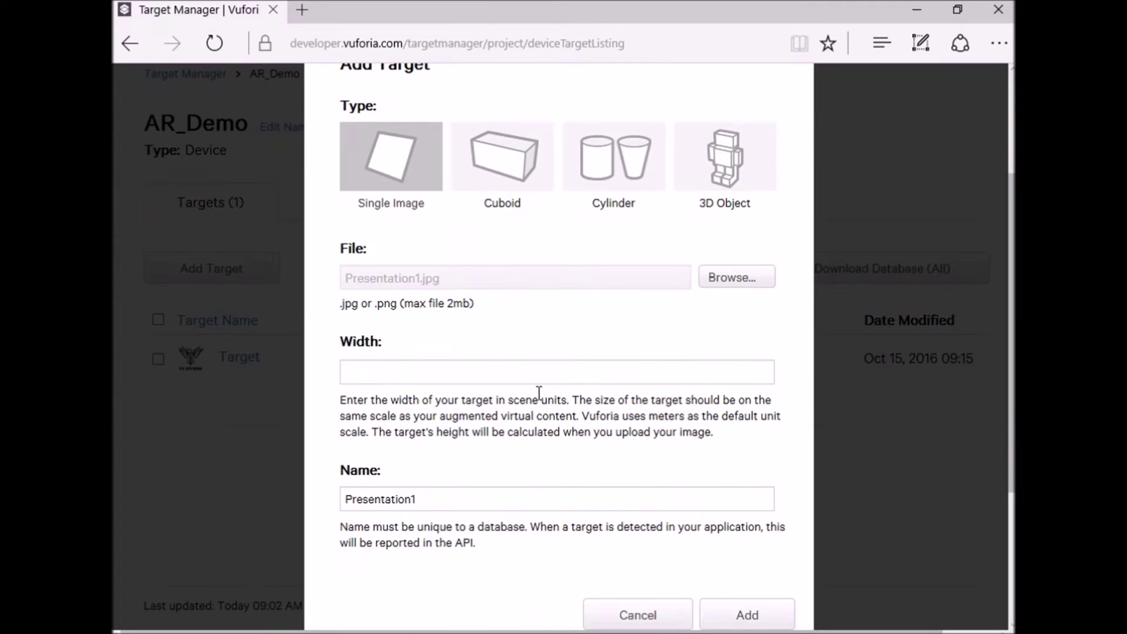
Set the new target's width to 500, name it TargetTiger, and add it to the database.
{"action": "left_click", "coordinate": [478, 373]}
{"action": "type", "text": "500"}
{"action": "left_click_drag", "start_coordinate": [449, 504], "coordinate": [323, 506]}
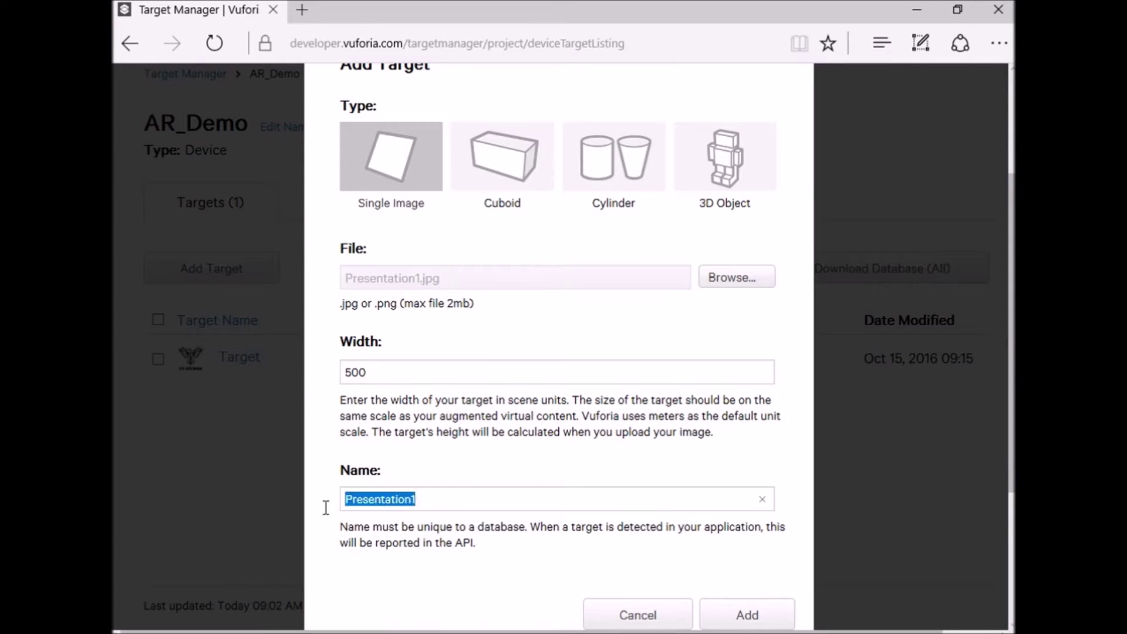
{"action": "type", "text": "Target"}
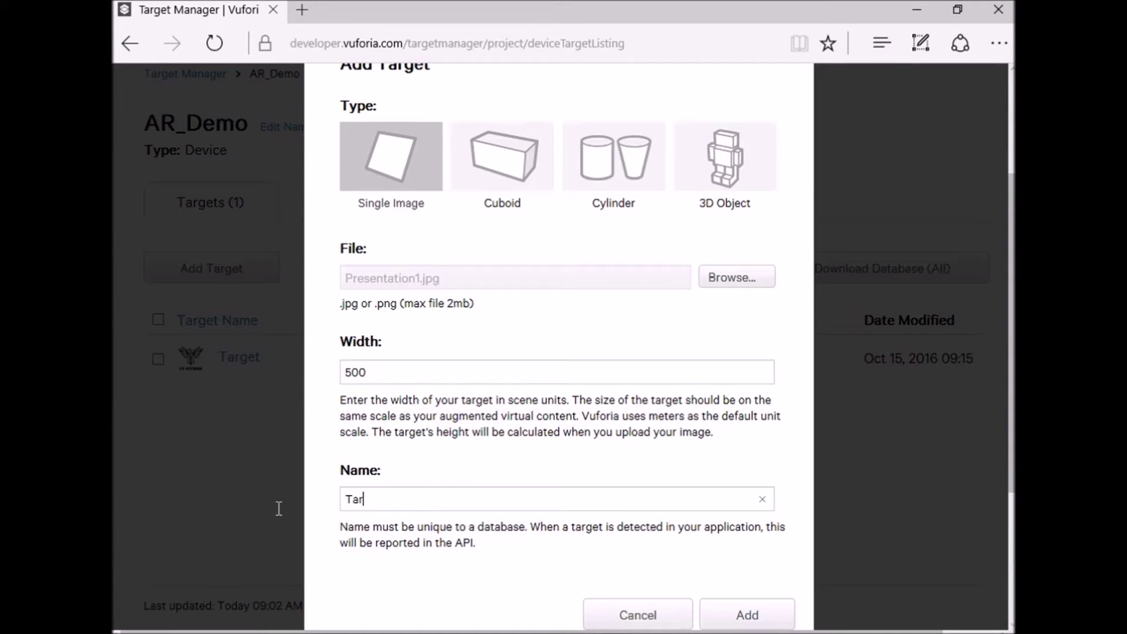
{"action": "type", "text": "Tiger"}
{"action": "key", "text": "Return"}
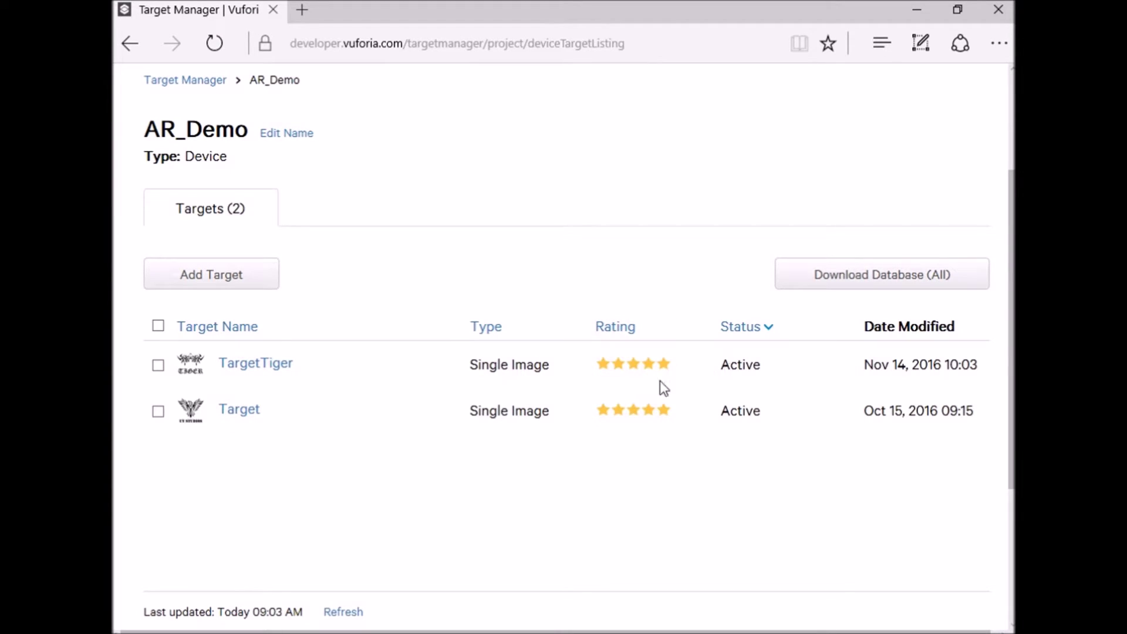
Select both targets, TargetTiger and Target, and download them as a database.
{"action": "left_click", "coordinate": [159, 328]}
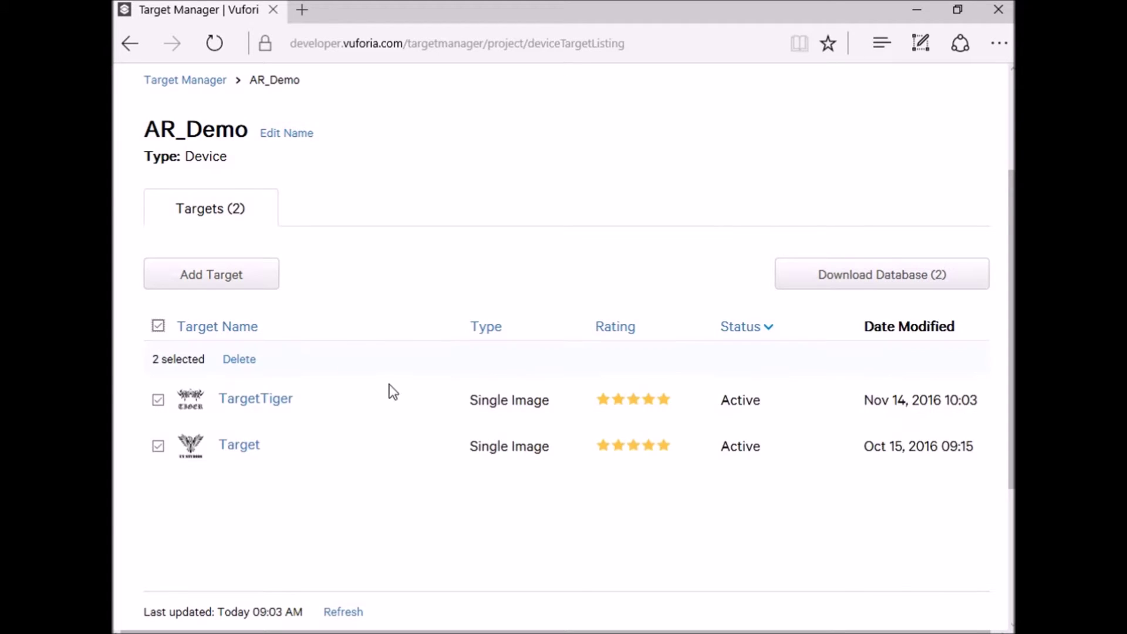
{"action": "scroll", "coordinate": [403, 402], "scroll_direction": "up", "scroll_amount": 2}
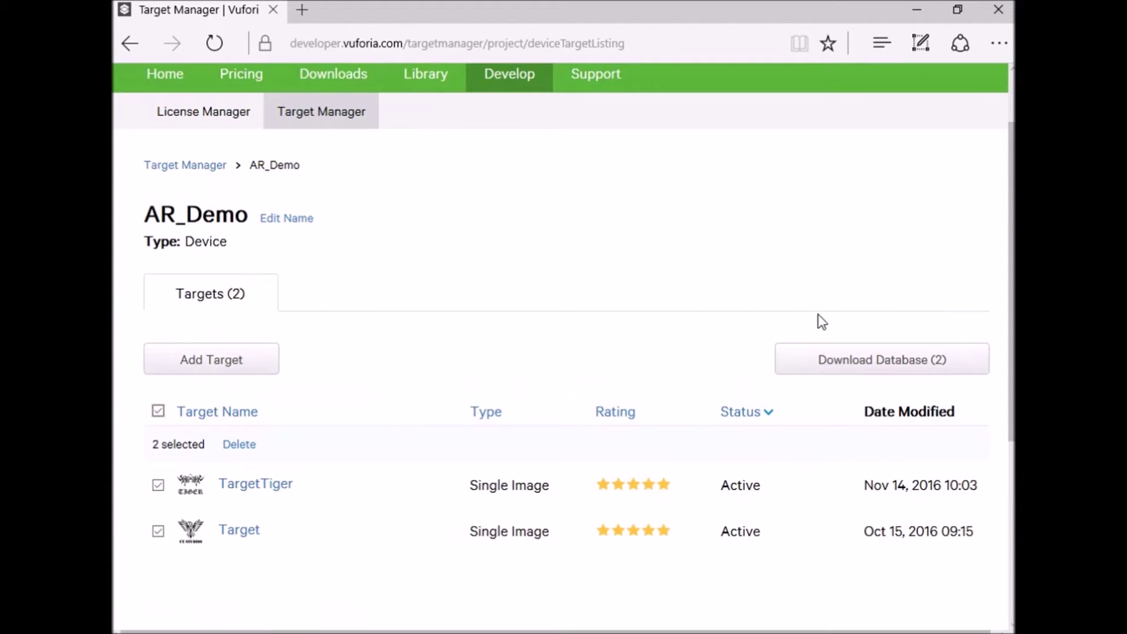
{"action": "left_click", "coordinate": [867, 367]}
{"action": "left_click", "coordinate": [397, 317]}
{"action": "left_click", "coordinate": [722, 373]}
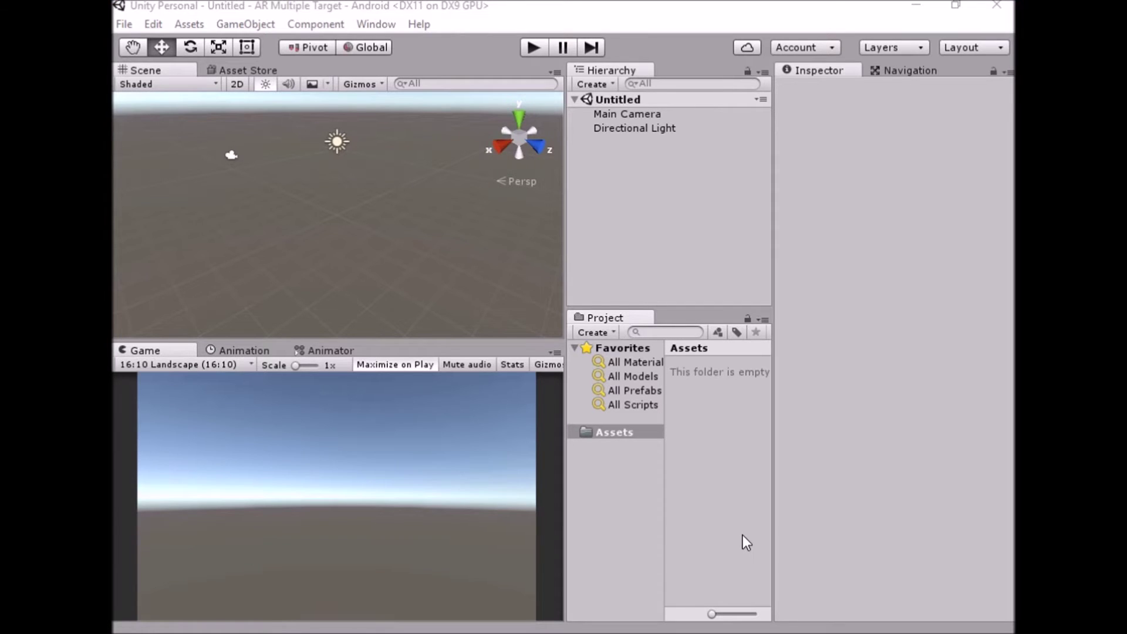
Switch to the AR Multiple Target project in Unity and delete the Directional Light and Main Camera from the scene.
{"action": "left_click", "coordinate": [623, 129]}
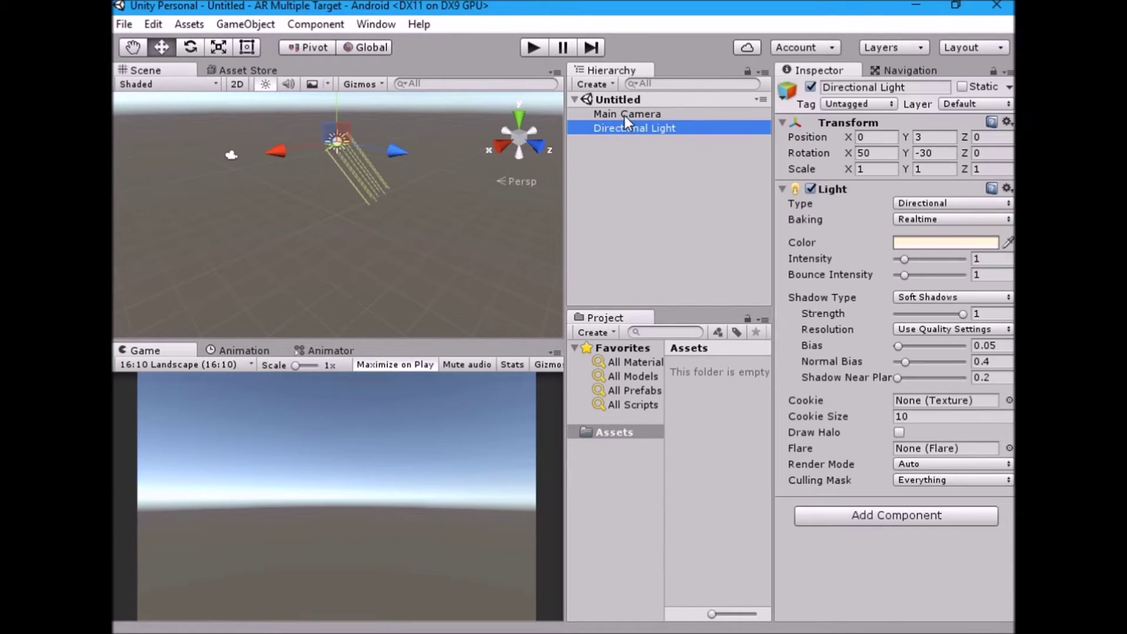
{"action": "key", "text": "Delete"}
{"action": "left_click", "coordinate": [625, 115]}
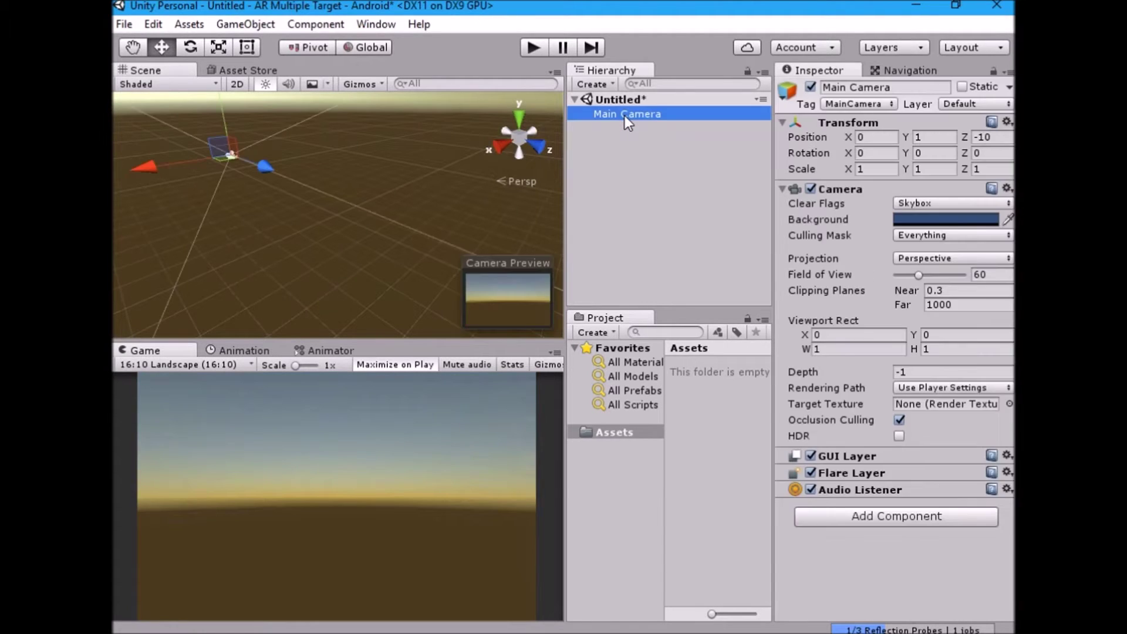
{"action": "key", "text": "Delete"}
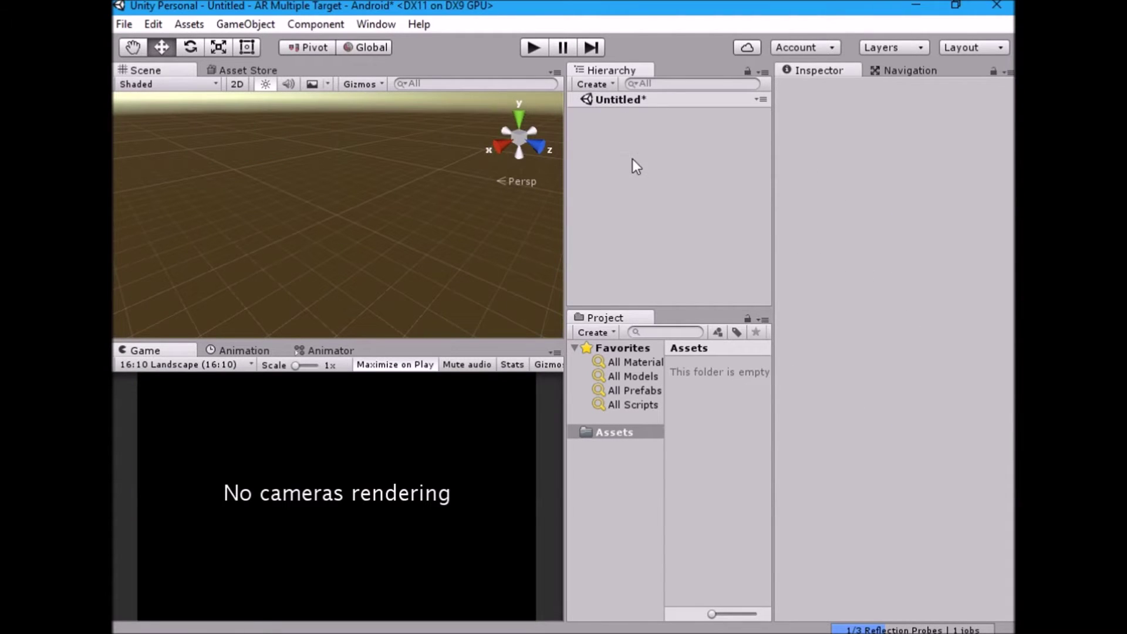
Start saving the scene and create a folder in Assets named with an underscore plus the author's first name, opening it as the location.
{"action": "left_click", "coordinate": [123, 24]}
{"action": "left_click", "coordinate": [176, 108]}
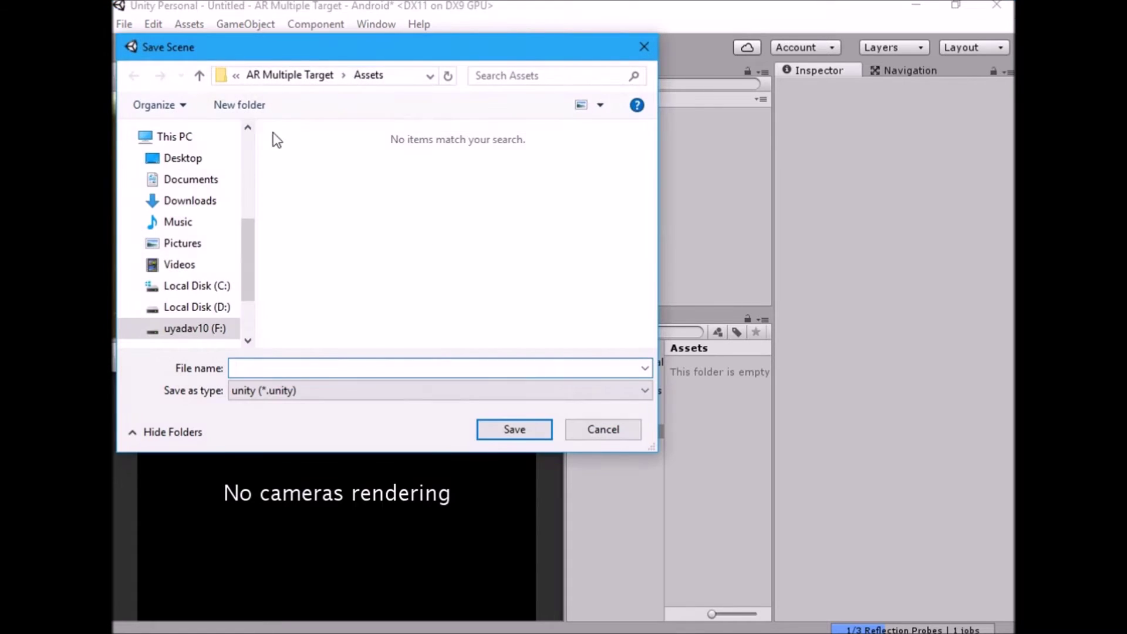
{"action": "left_click", "coordinate": [240, 105]}
{"action": "type", "text": "_Uday"}
{"action": "key", "text": "Return"}
{"action": "key", "text": "Return"}
Create a _Scenes subfolder inside the new folder and save the scene there as Main.
{"action": "key", "text": "ctrl+shift+n"}
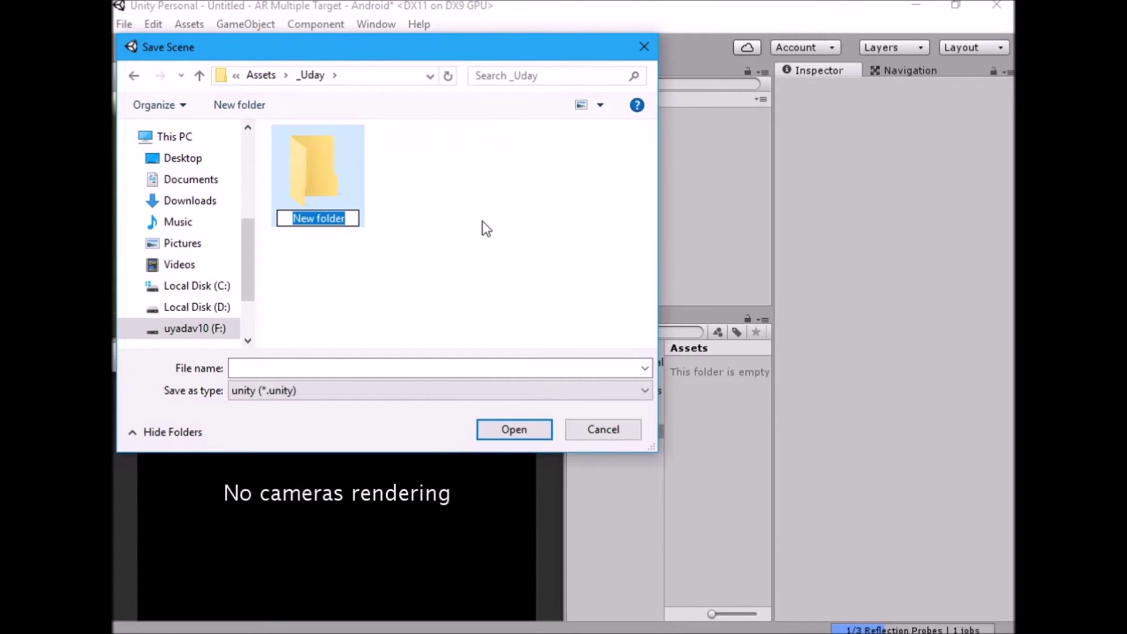
{"action": "type", "text": "_Scenes"}
{"action": "key", "text": "Return"}
{"action": "key", "text": "Return"}
{"action": "left_click", "coordinate": [305, 368]}
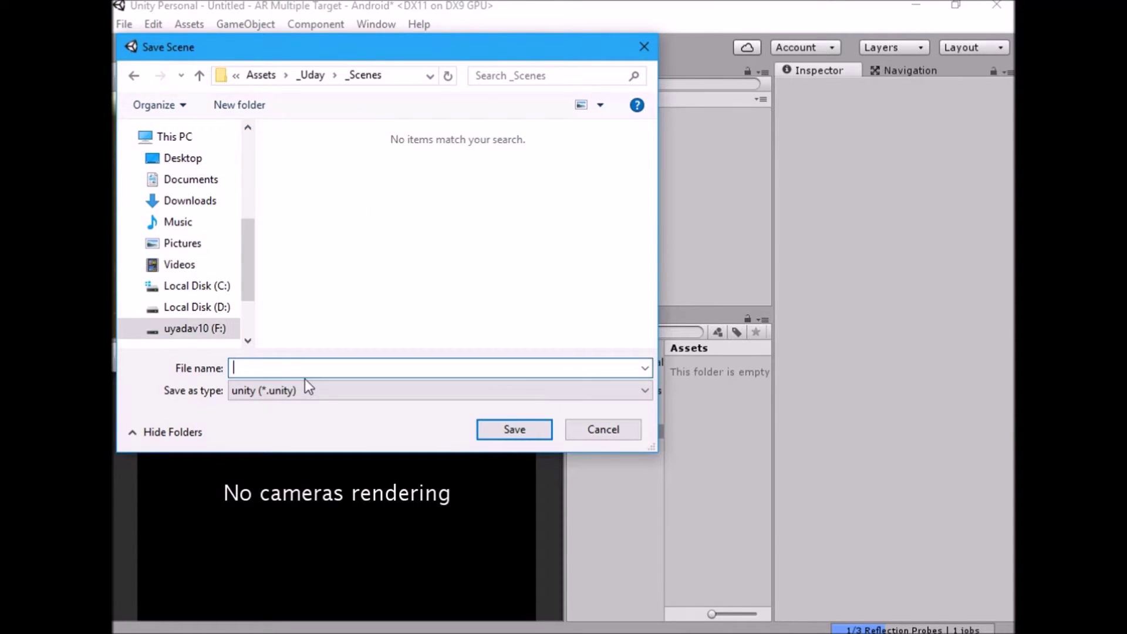
{"action": "type", "text": "Main"}
{"action": "key", "text": "Return"}
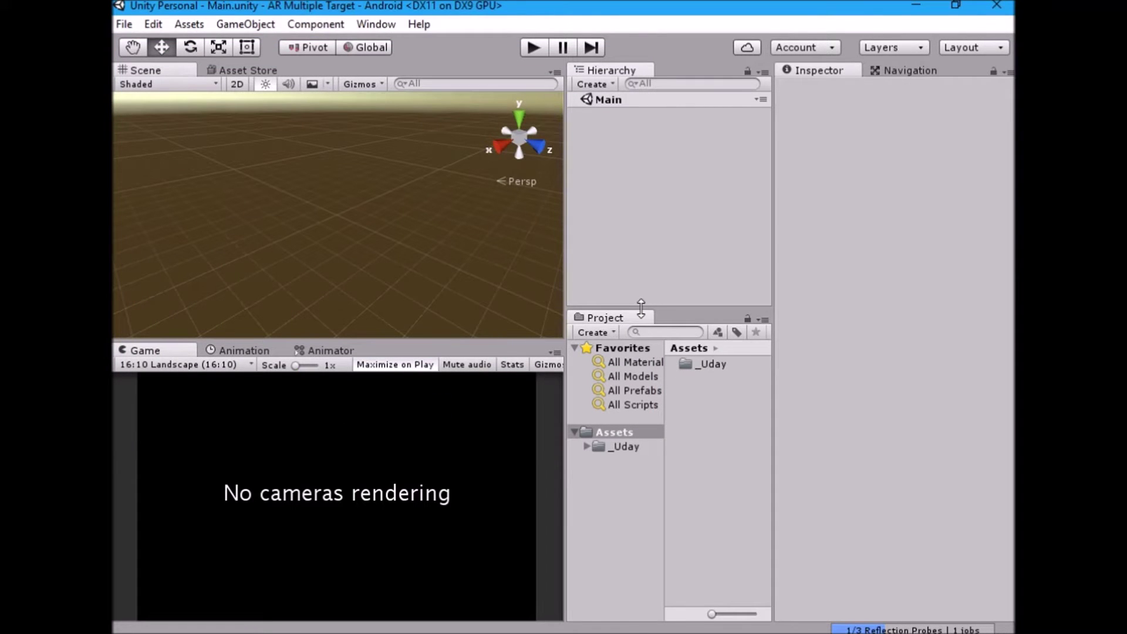
Add the open Main scene to the scenes in the Android build settings, and close the settings.
{"action": "left_click", "coordinate": [123, 24]}
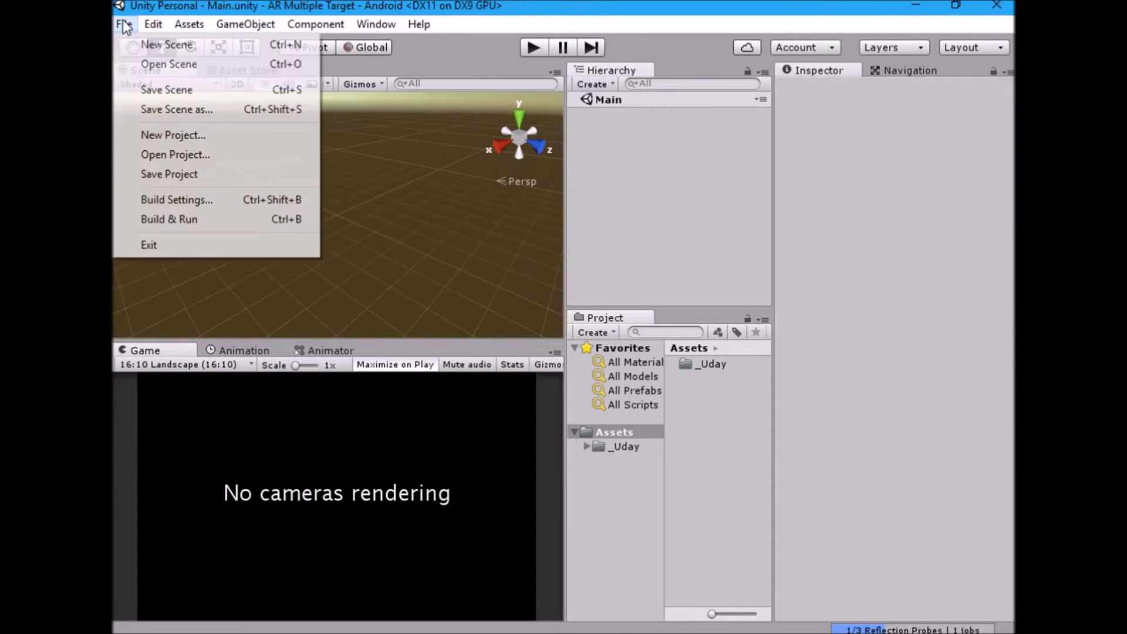
{"action": "left_click", "coordinate": [168, 199]}
{"action": "left_click", "coordinate": [594, 328]}
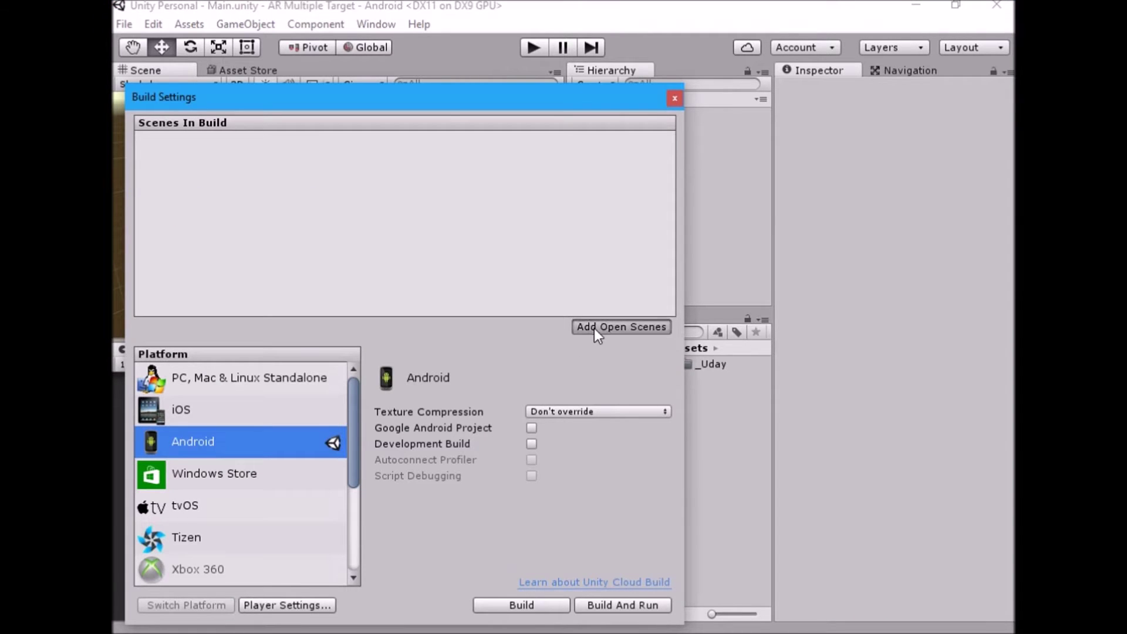
{"action": "left_click", "coordinate": [675, 99]}
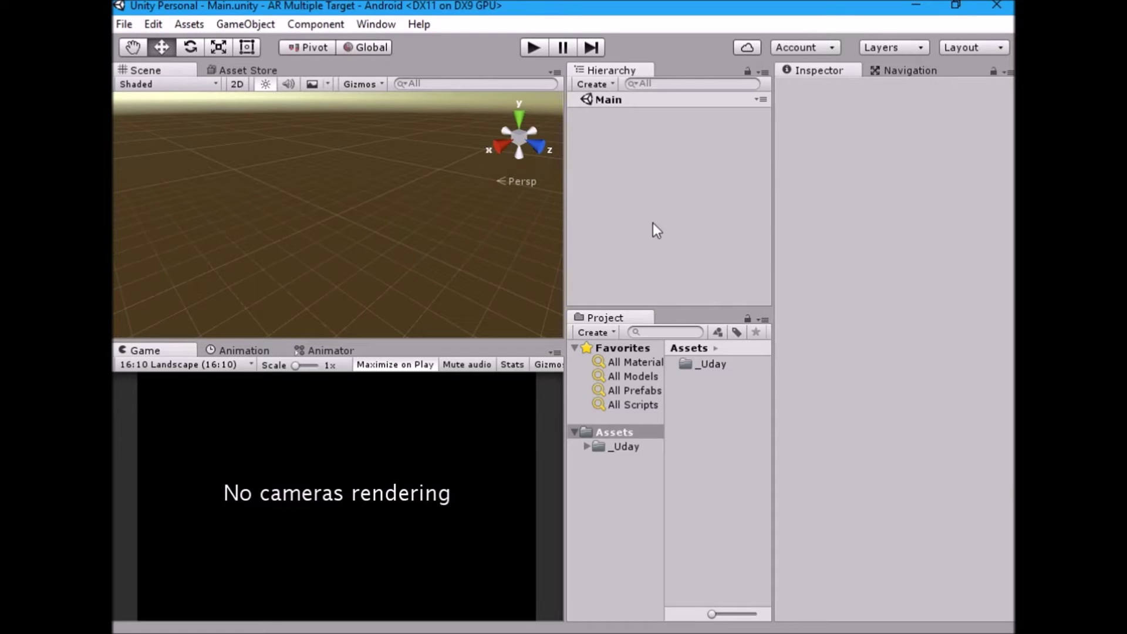
Import the custom package vuforia-unity-6-0-117.unitypackage from the Learn > Vuforia folder into the project.
{"action": "left_click", "coordinate": [187, 25]}
{"action": "mouse_move", "coordinate": [319, 171]}
{"action": "left_click", "coordinate": [436, 176]}
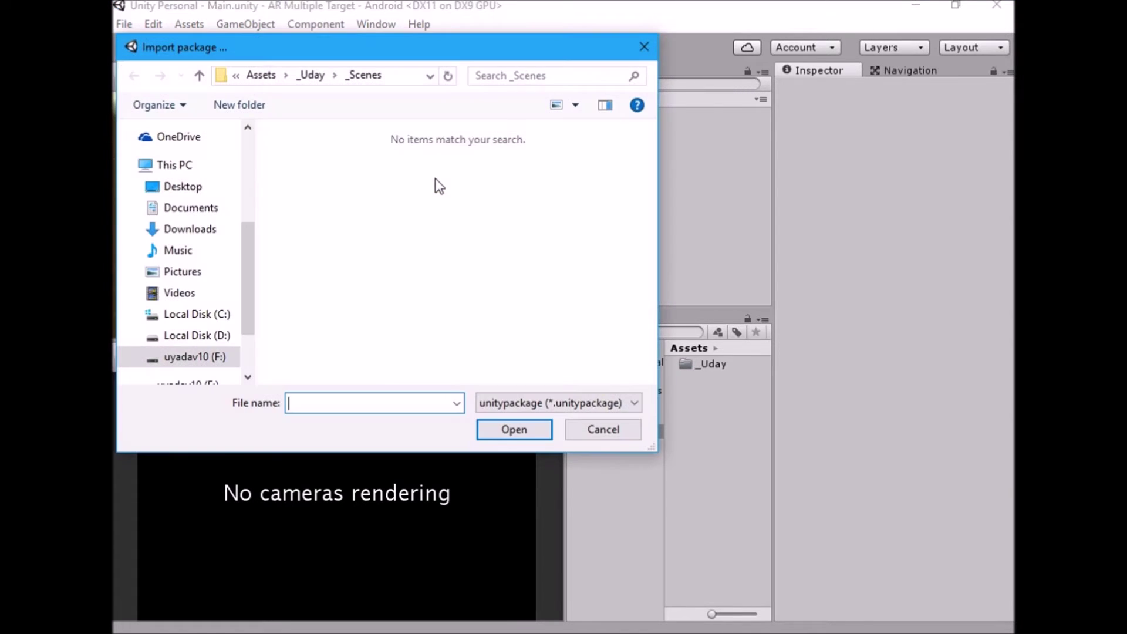
{"action": "left_click", "coordinate": [308, 76]}
{"action": "left_click", "coordinate": [267, 77]}
{"action": "left_click", "coordinate": [270, 77]}
{"action": "left_click", "coordinate": [275, 80]}
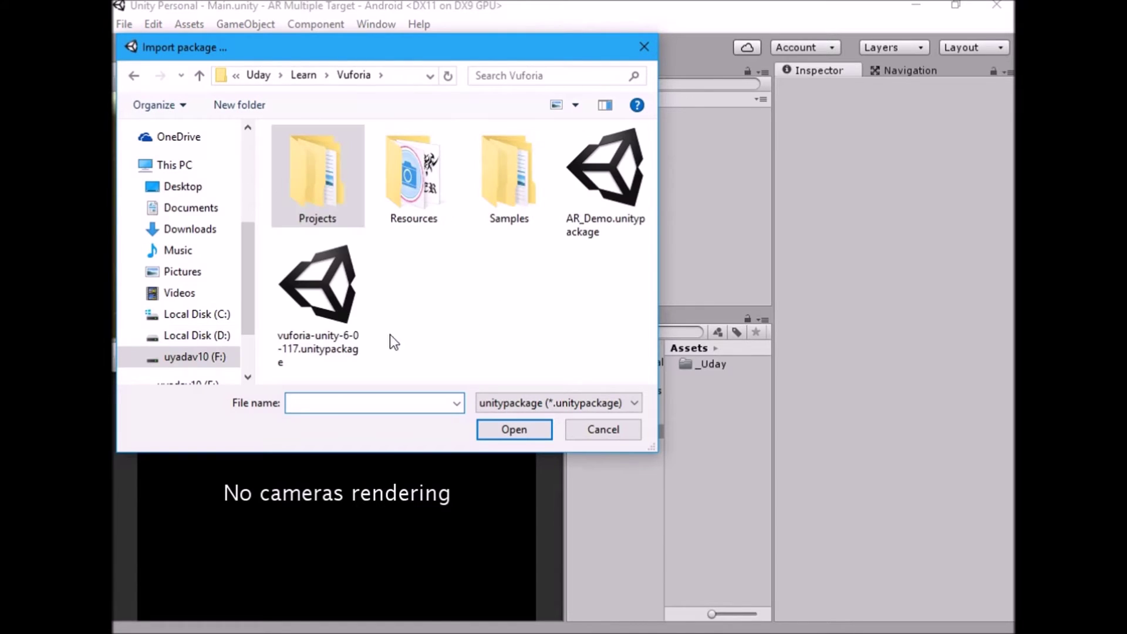
{"action": "left_click", "coordinate": [312, 313]}
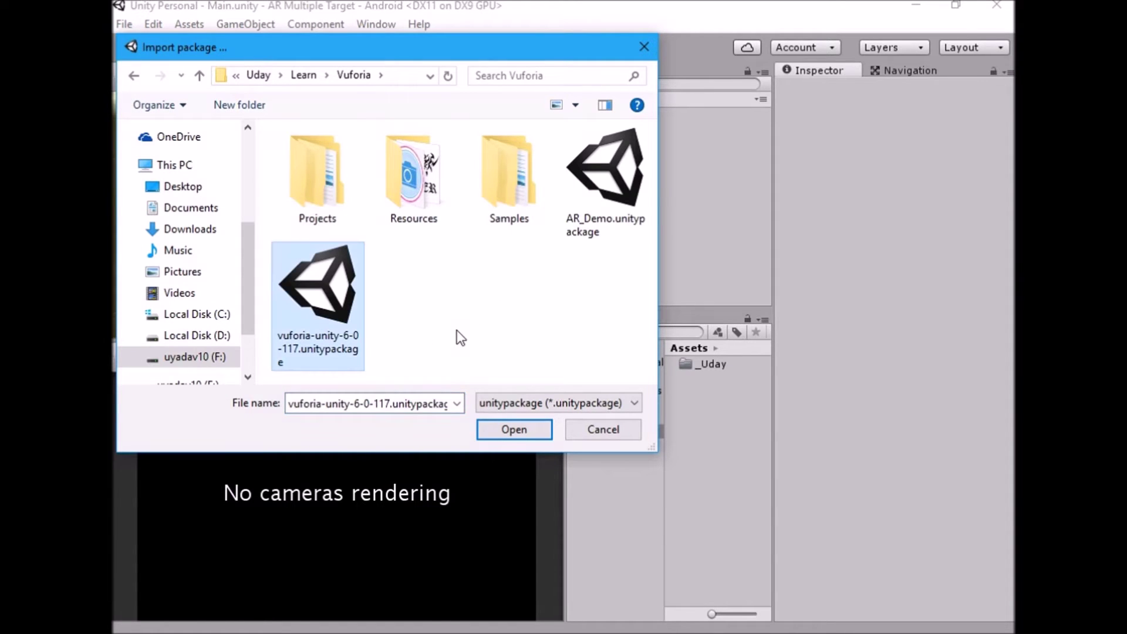
{"action": "left_click", "coordinate": [505, 430]}
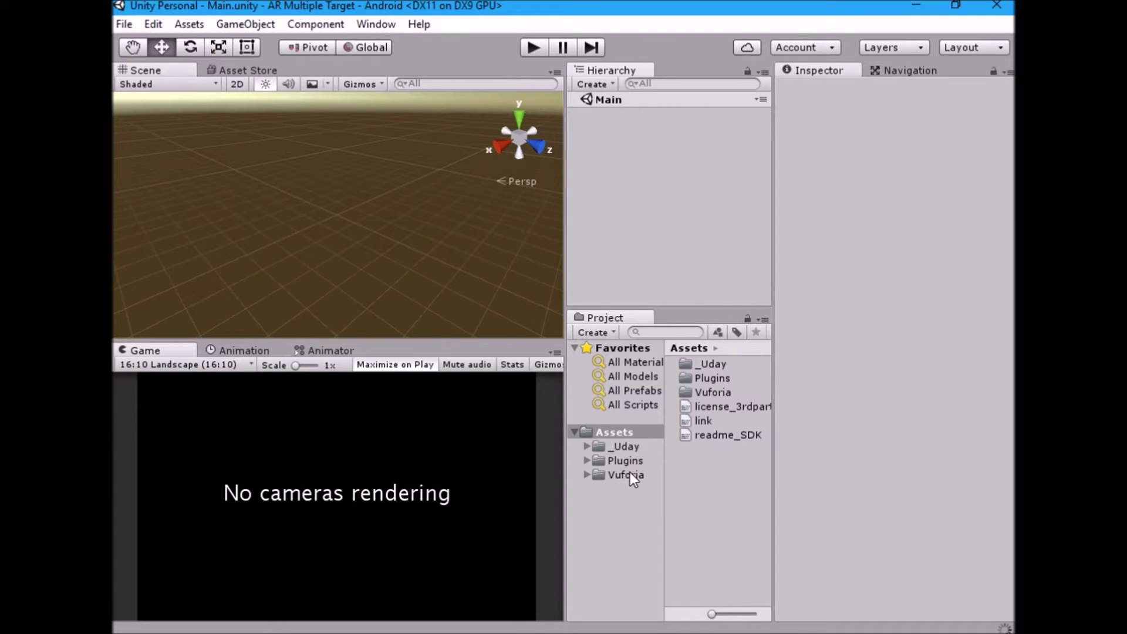
Add the ARCamera prefab from the Vuforia Prefabs folder to the Main scene's hierarchy.
{"action": "left_click", "coordinate": [630, 474]}
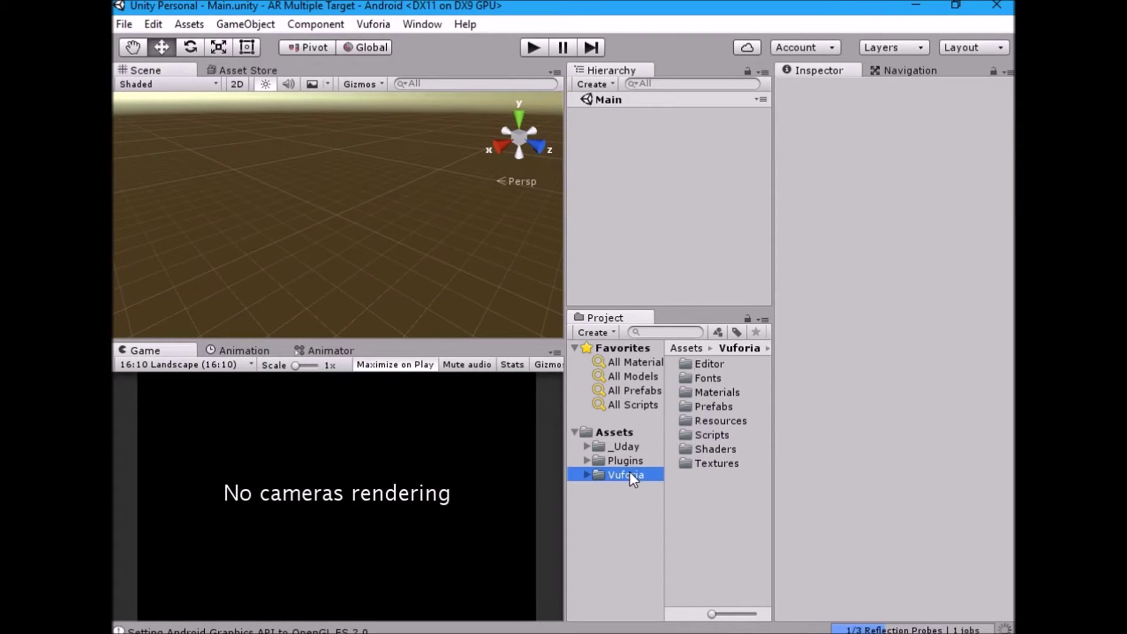
{"action": "left_click", "coordinate": [586, 475]}
{"action": "left_click", "coordinate": [635, 531]}
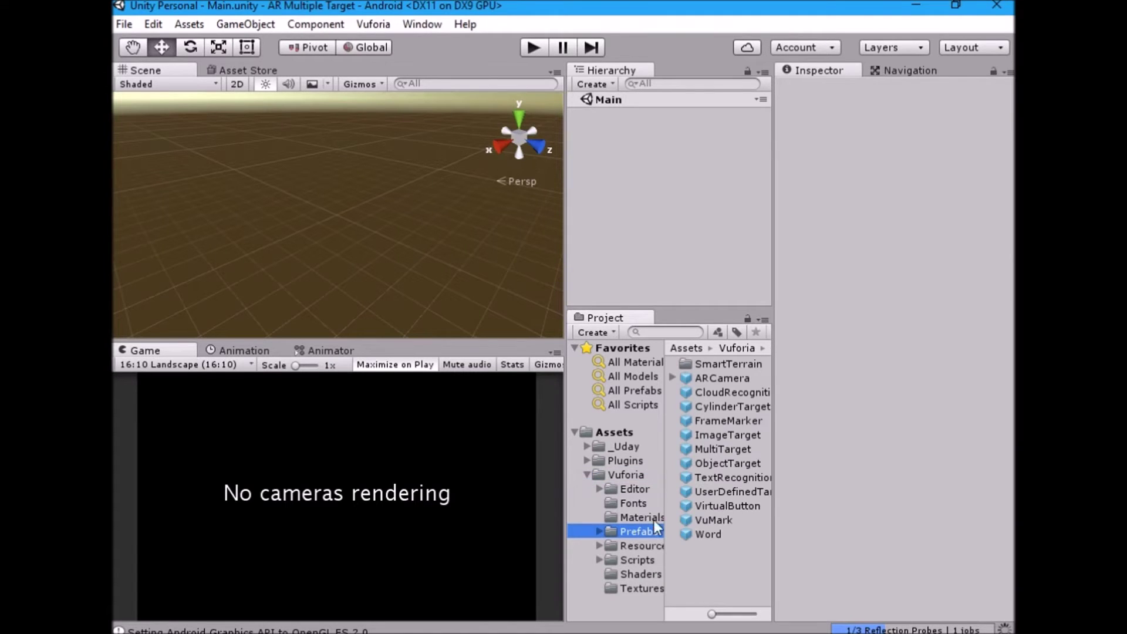
{"action": "left_click", "coordinate": [714, 379]}
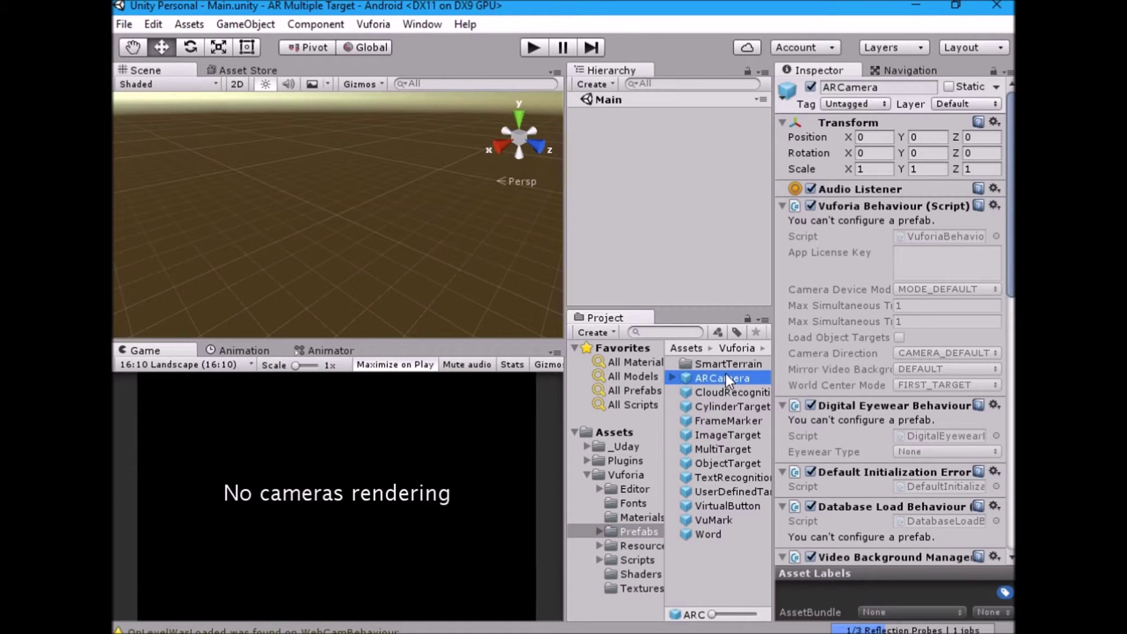
{"action": "left_click_drag", "start_coordinate": [725, 375], "coordinate": [691, 236]}
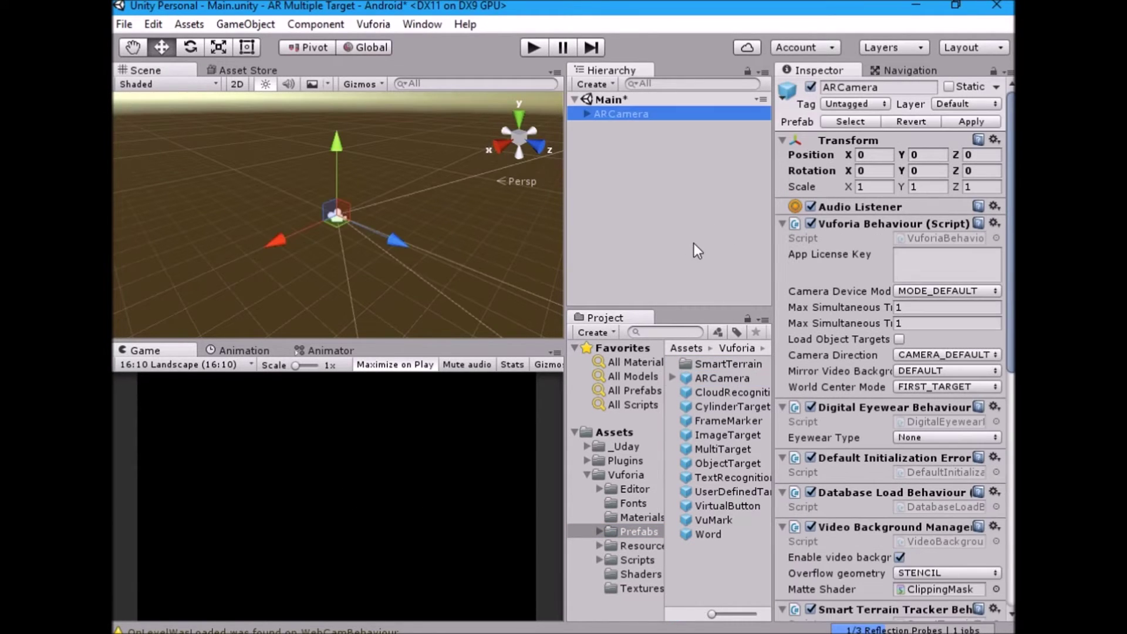
Copy the Vuforia app license key from License.txt into the ARCamera's App License Key field.
{"action": "left_click", "coordinate": [901, 254]}
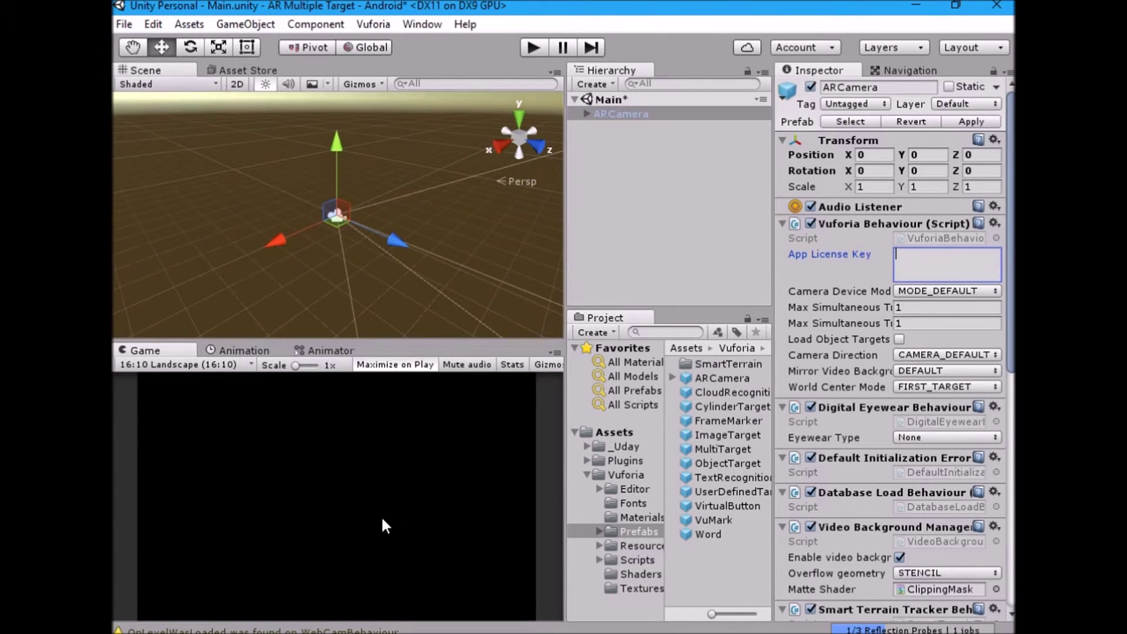
{"action": "left_click", "coordinate": [450, 632]}
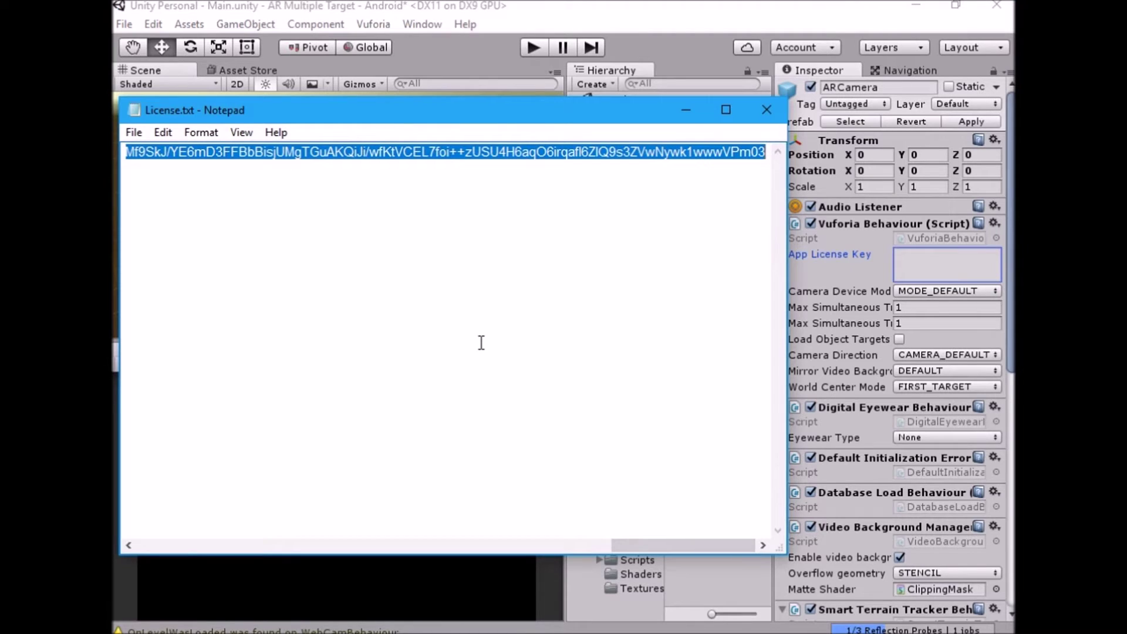
{"action": "left_click", "coordinate": [685, 109]}
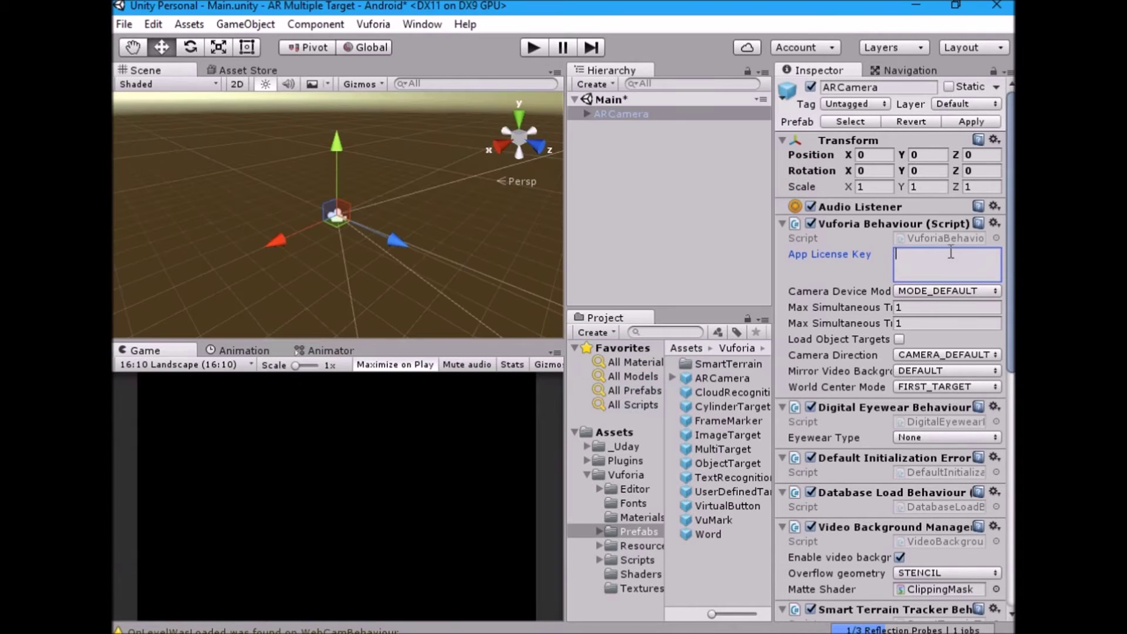
{"action": "key", "text": "ctrl+v"}
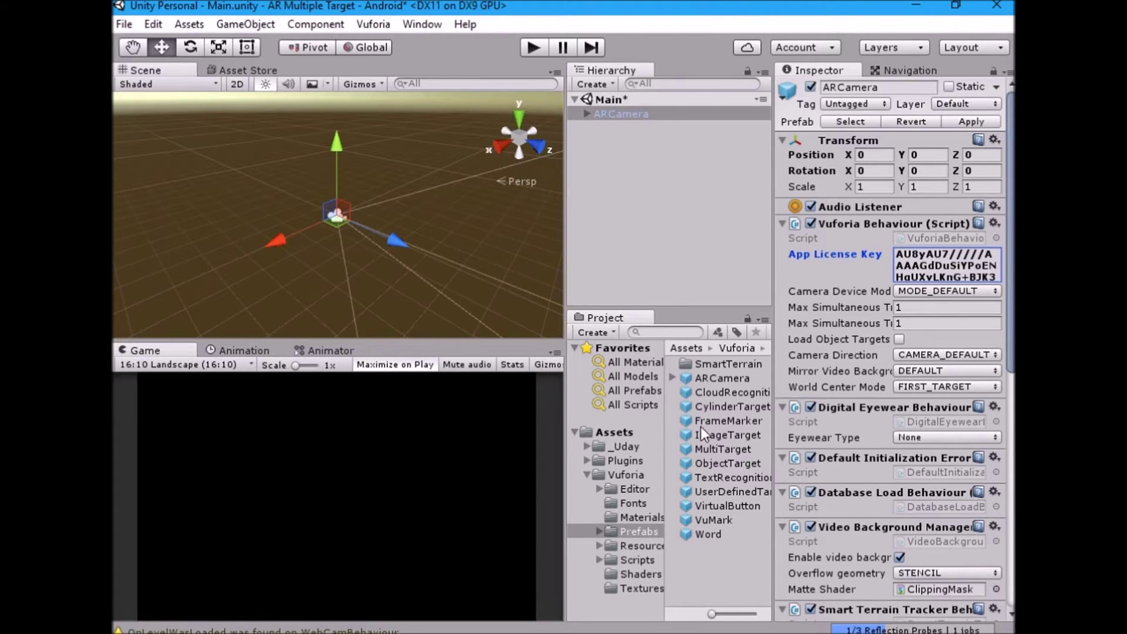
Import all contents of the custom package AR_Demo.unitypackage from the Learn > Vuforia folder into the project.
{"action": "left_click", "coordinate": [179, 25]}
{"action": "mouse_move", "coordinate": [325, 170]}
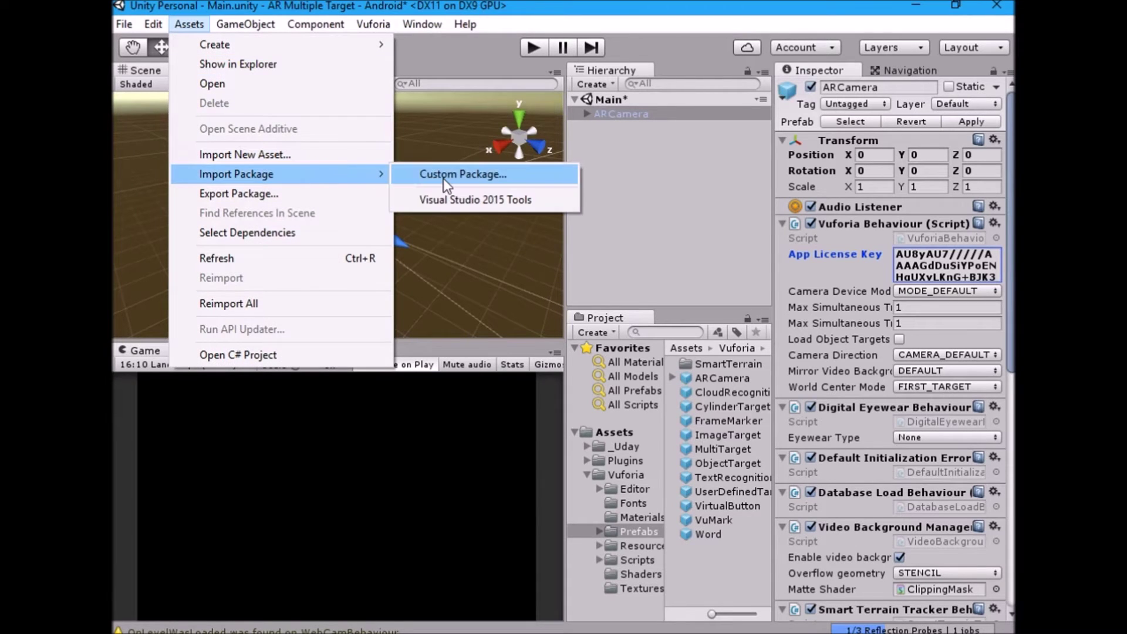
{"action": "left_click", "coordinate": [442, 176]}
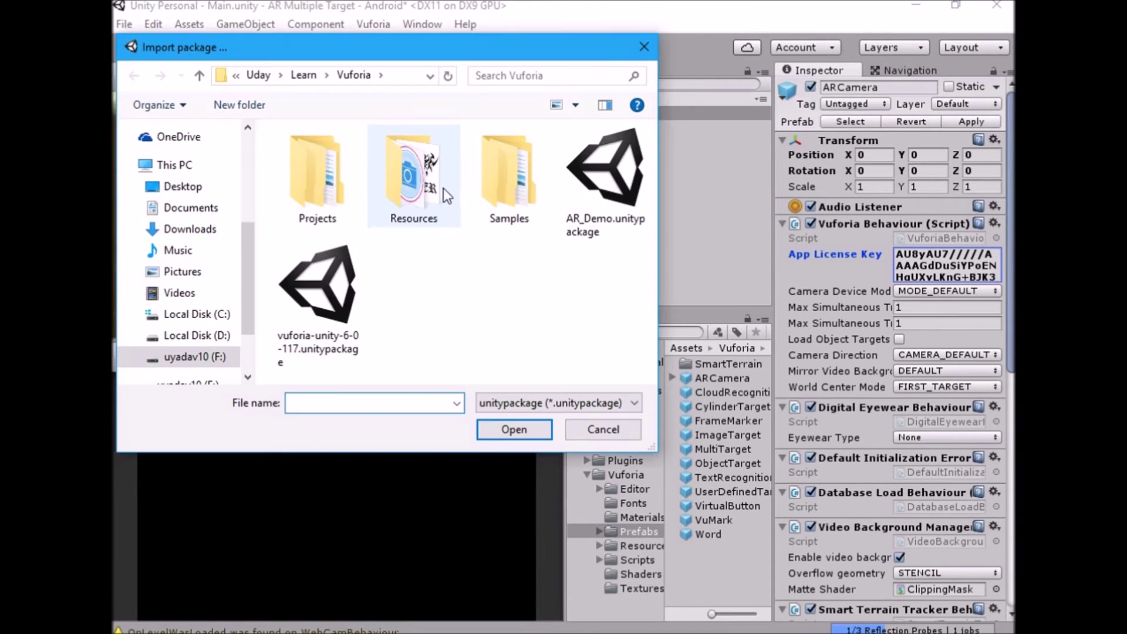
{"action": "left_click", "coordinate": [593, 200]}
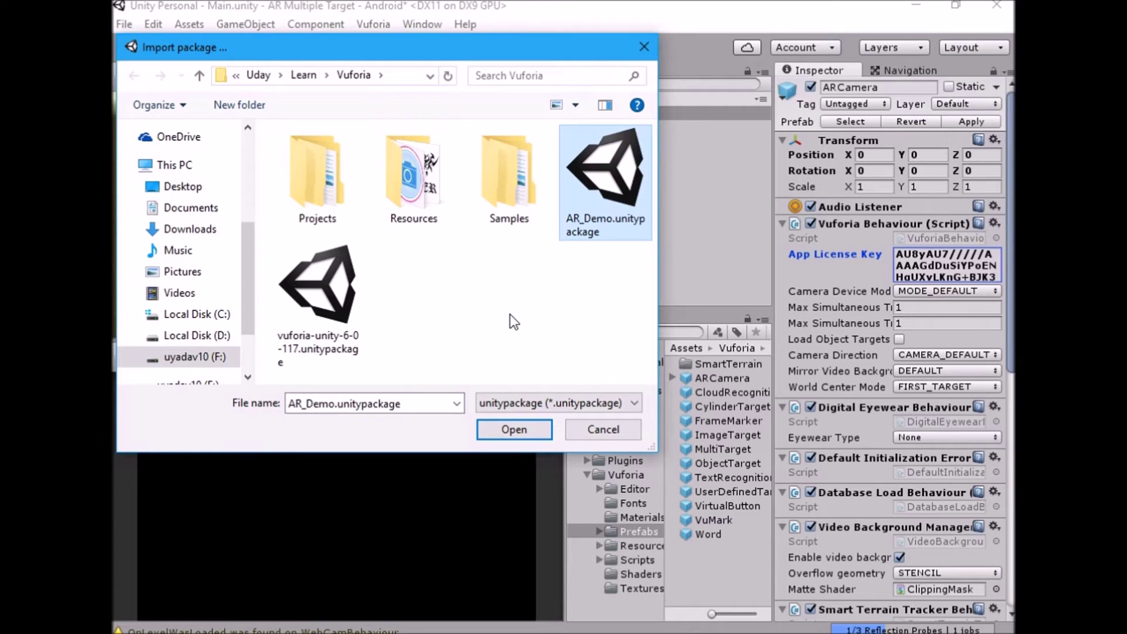
{"action": "left_click", "coordinate": [517, 428]}
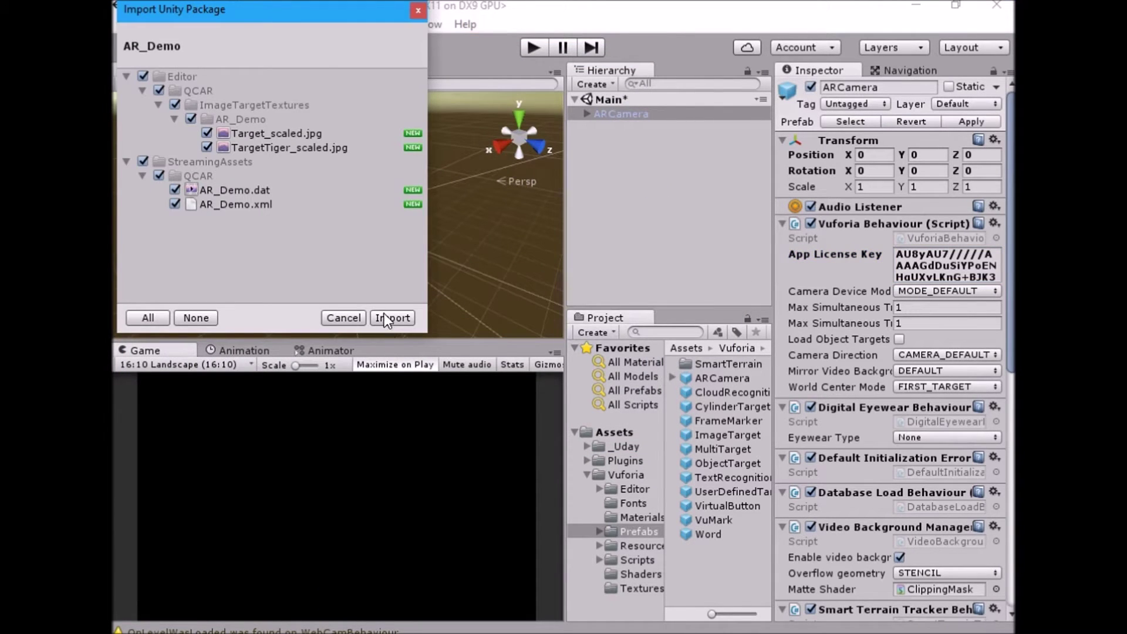
{"action": "left_click", "coordinate": [384, 317]}
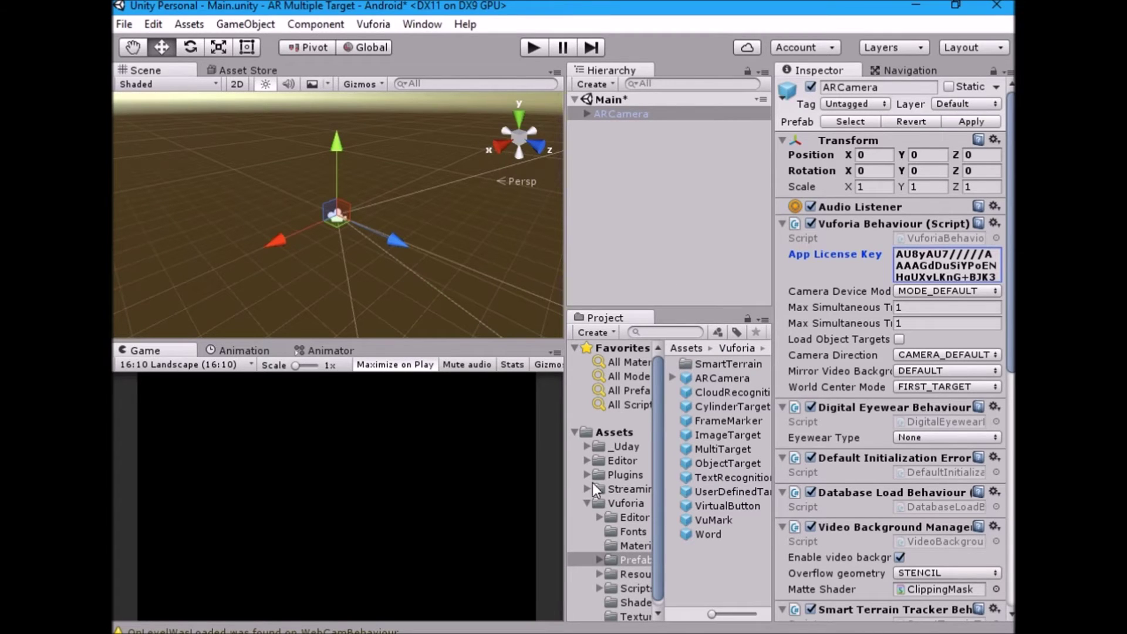
Load and activate the AR_Demo database in the ARCamera's Database Load Behaviour.
{"action": "left_click", "coordinate": [587, 501]}
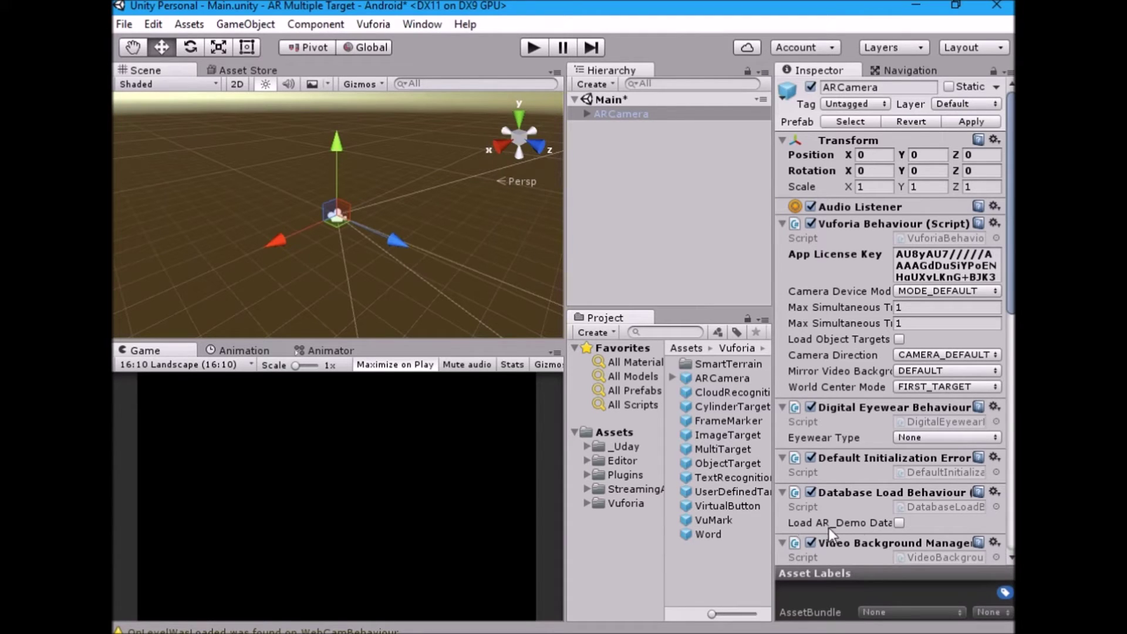
{"action": "left_click", "coordinate": [900, 523]}
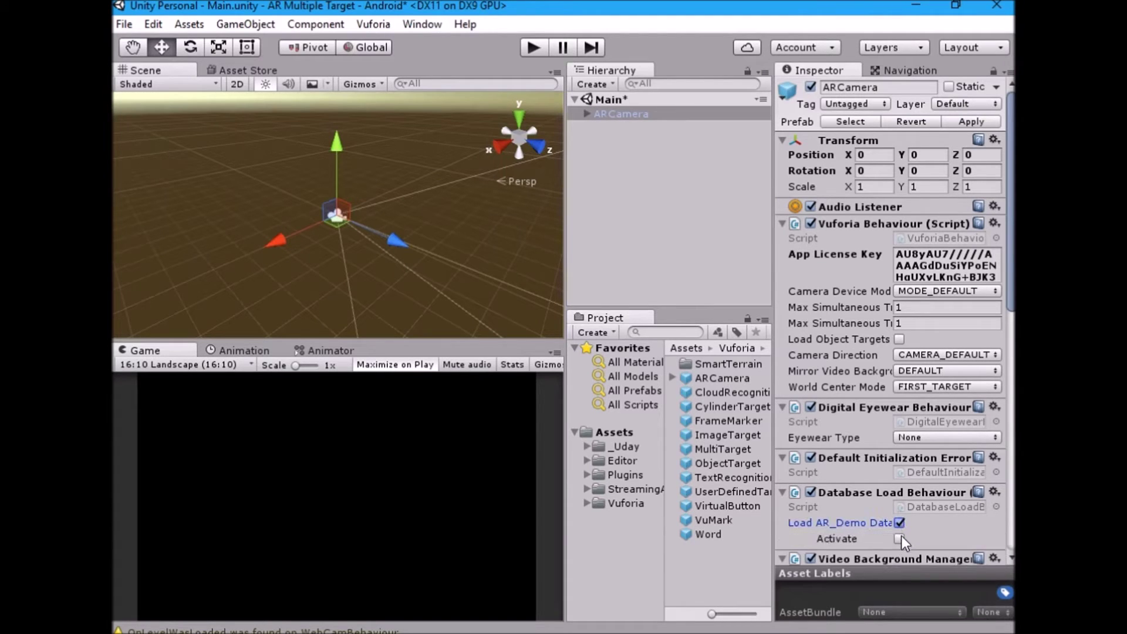
{"action": "left_click", "coordinate": [899, 538]}
Add two instances of the ImageTarget prefab to the Main scene's hierarchy.
{"action": "left_click", "coordinate": [724, 434]}
{"action": "left_click_drag", "start_coordinate": [725, 434], "coordinate": [697, 228]}
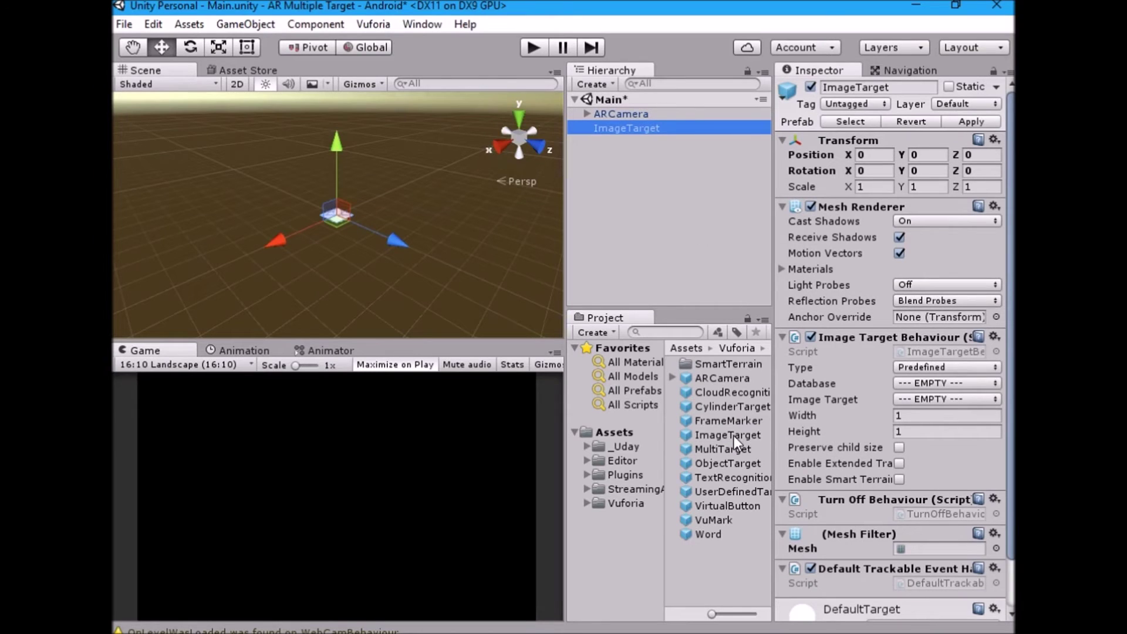
{"action": "left_click_drag", "start_coordinate": [732, 435], "coordinate": [718, 242]}
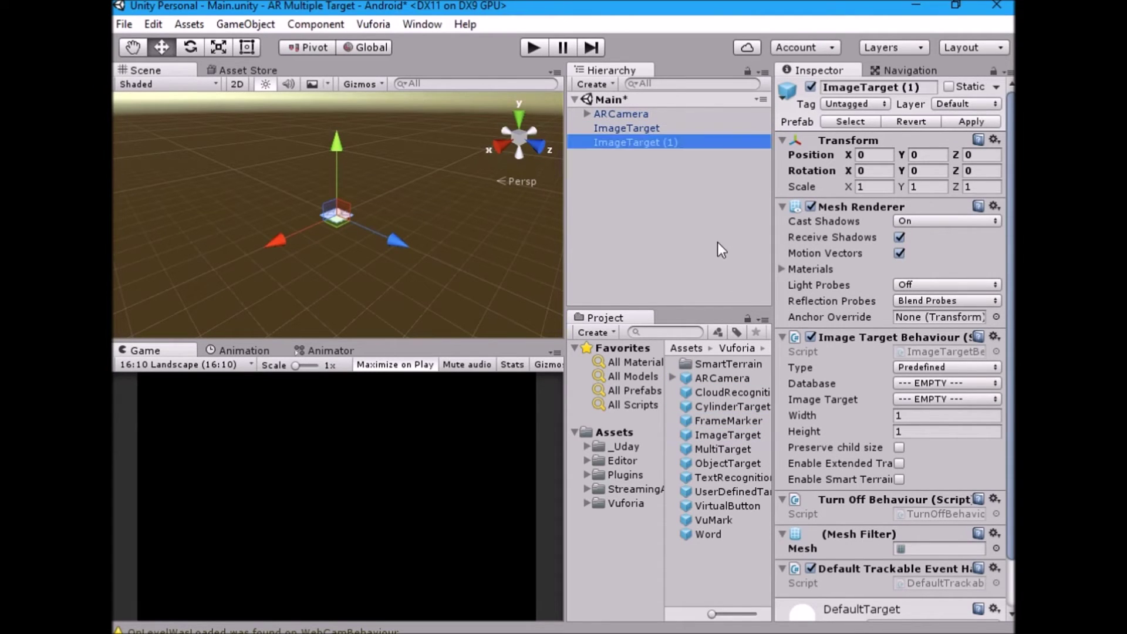
Assign the AR_Demo database to the first ImageTarget, using the TargetTiger image.
{"action": "left_click", "coordinate": [637, 130]}
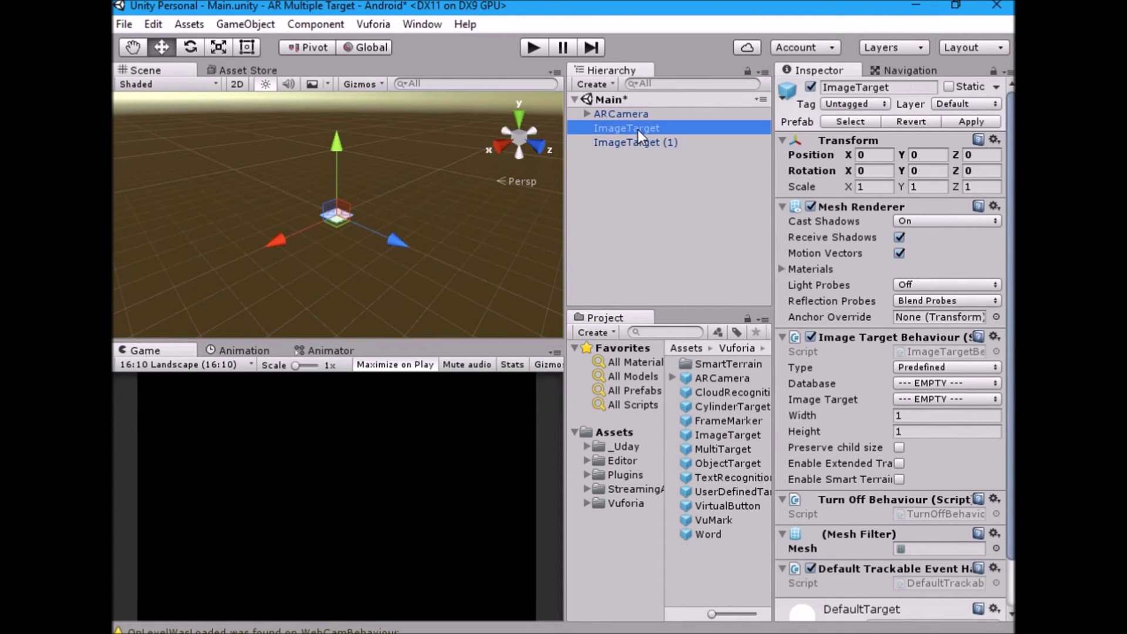
{"action": "left_click", "coordinate": [914, 382]}
{"action": "left_click", "coordinate": [915, 424]}
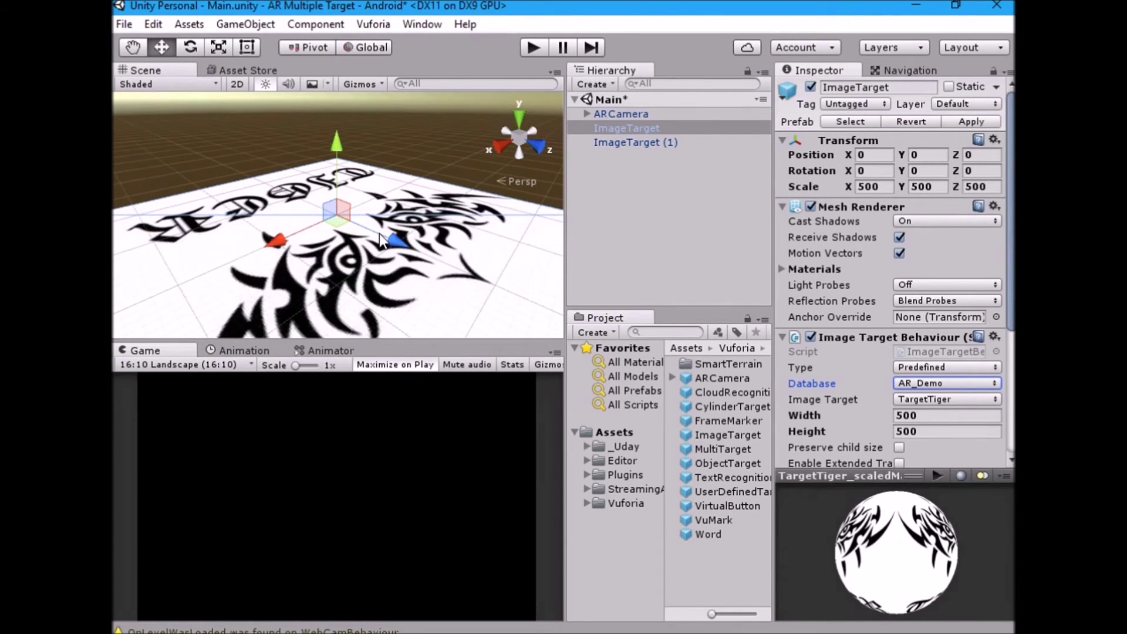
{"action": "scroll", "coordinate": [380, 235], "scroll_direction": "down", "scroll_amount": 8}
{"action": "left_click_drag", "start_coordinate": [224, 245], "coordinate": [921, 414], "text": "alt"}
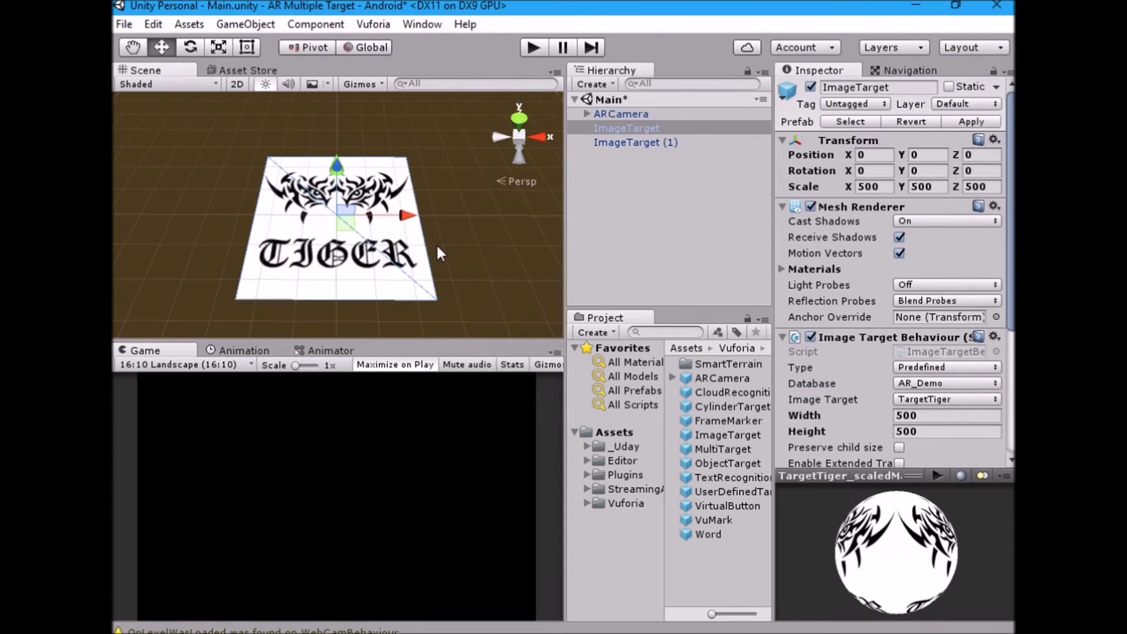
{"action": "mouse_move", "coordinate": [438, 246]}
{"action": "middle_mouse_down"}
{"action": "mouse_move", "coordinate": [398, 216]}
{"action": "mouse_move", "coordinate": [354, 232]}
{"action": "mouse_move", "coordinate": [440, 242]}
{"action": "middle_mouse_up"}
{"action": "scroll", "coordinate": [440, 242], "scroll_direction": "down", "scroll_amount": 1}
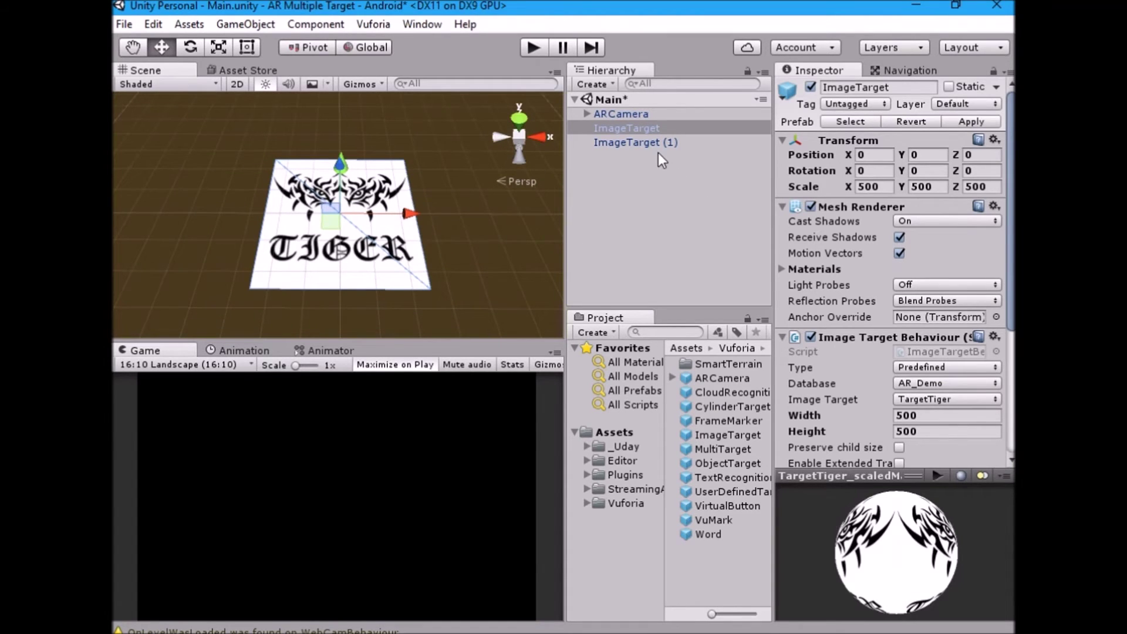
Assign the AR_Demo database to ImageTarget (1) and choose Target as its image target.
{"action": "left_click", "coordinate": [947, 383]}
{"action": "left_click", "coordinate": [939, 417]}
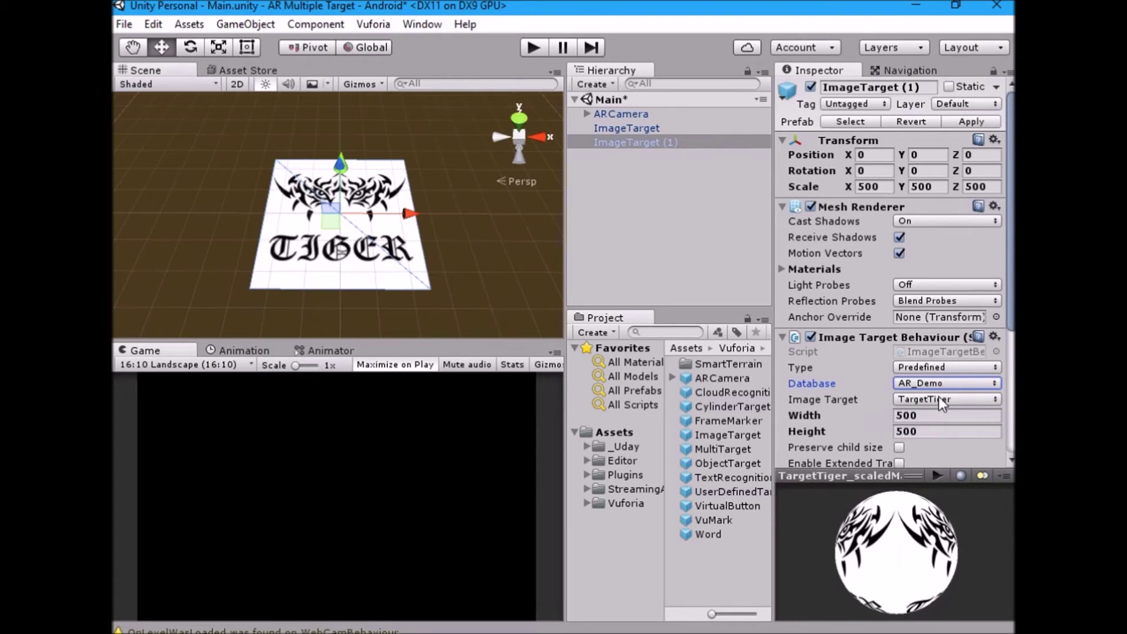
{"action": "left_click", "coordinate": [939, 398]}
{"action": "left_click", "coordinate": [933, 438]}
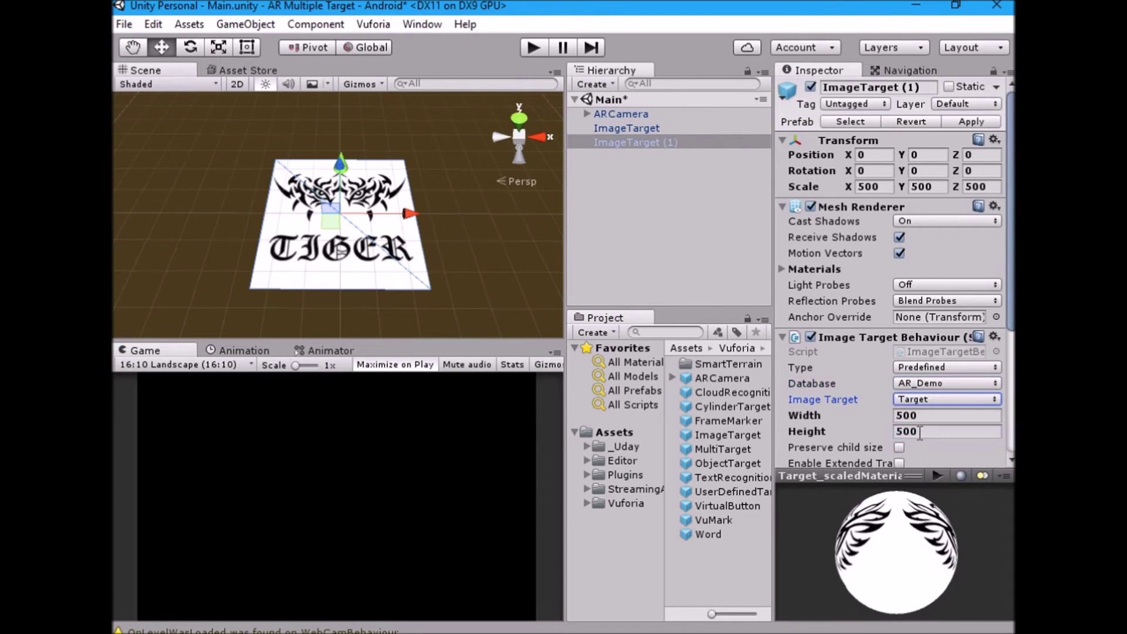
Separate the two image targets by moving ImageTarget (1) to about X 349 and ImageTarget to about X -348.
{"action": "left_click_drag", "start_coordinate": [401, 221], "coordinate": [516, 222]}
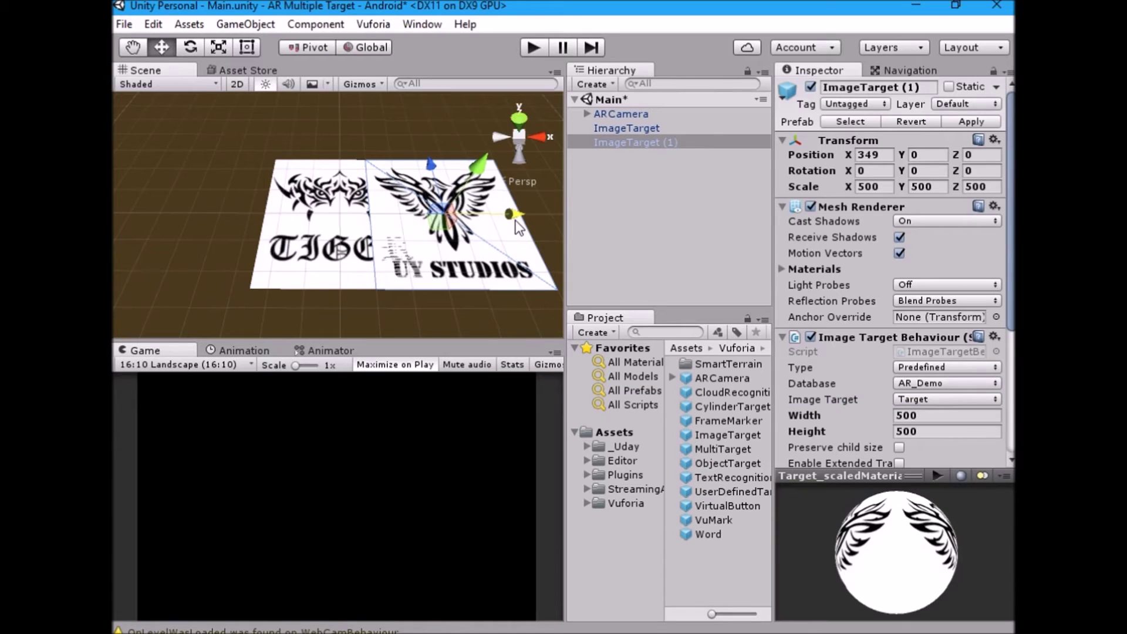
{"action": "left_click", "coordinate": [626, 127]}
{"action": "left_click_drag", "start_coordinate": [412, 214], "coordinate": [309, 224]}
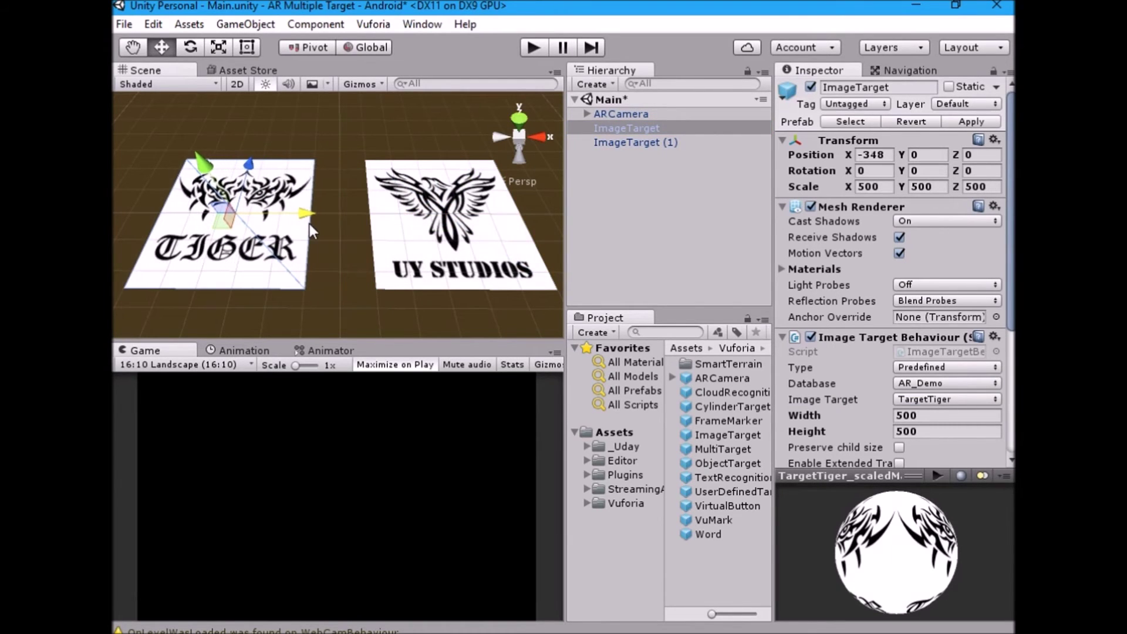
{"action": "left_click", "coordinate": [596, 242]}
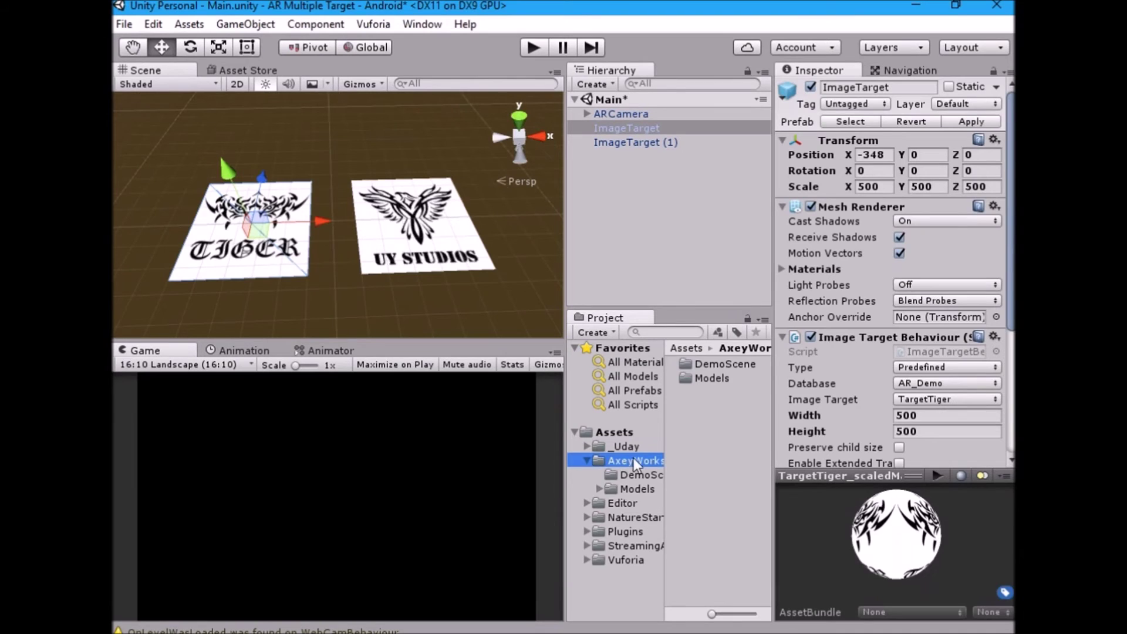
Add the DemoScene from the AxeyWorks folder to the hierarchy alongside the Main scene.
{"action": "double_click", "coordinate": [633, 460]}
{"action": "left_click", "coordinate": [640, 474]}
{"action": "left_click_drag", "start_coordinate": [698, 364], "coordinate": [635, 178]}
{"action": "scroll", "coordinate": [434, 205], "scroll_direction": "up", "scroll_amount": 5}
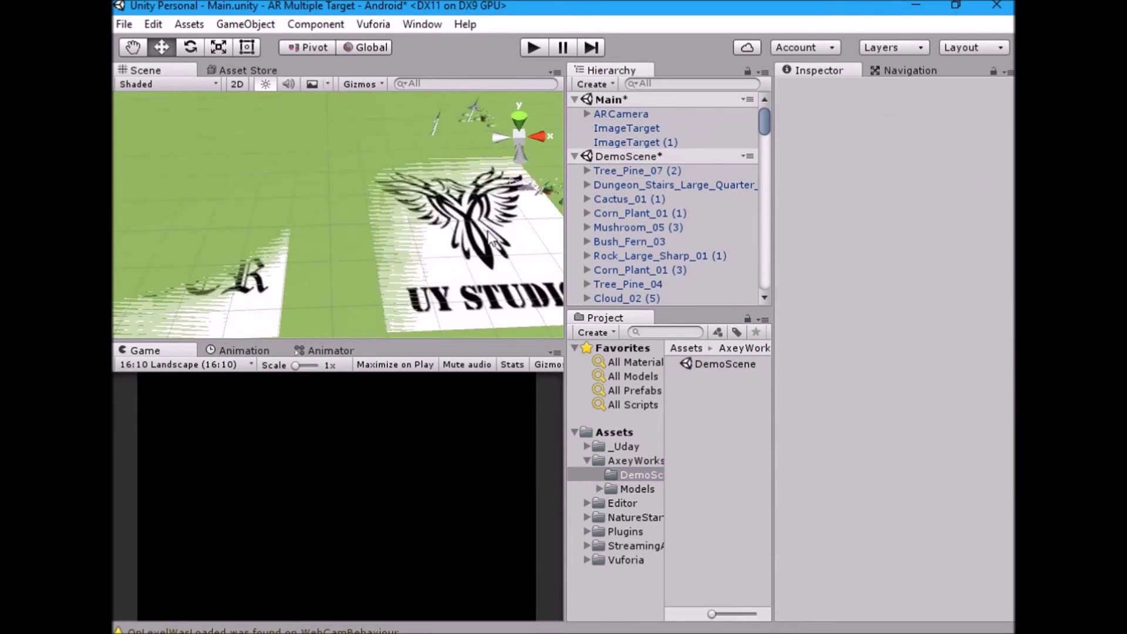
Select and delete two groups of unneeded objects from the DemoScene landscape.
{"action": "middle_click_drag", "start_coordinate": [516, 218], "coordinate": [367, 272]}
{"action": "left_click_drag", "start_coordinate": [367, 272], "coordinate": [452, 200]}
{"action": "key", "text": "Delete"}
{"action": "left_click_drag", "start_coordinate": [271, 122], "coordinate": [247, 147]}
{"action": "key", "text": "Delete"}
{"action": "scroll", "coordinate": [663, 193], "scroll_direction": "up", "scroll_amount": 8}
Inspect the remaining DemoScene landscape from Tree_Pine_07 (2) down to the Directional Light.
{"action": "double_click", "coordinate": [637, 160]}
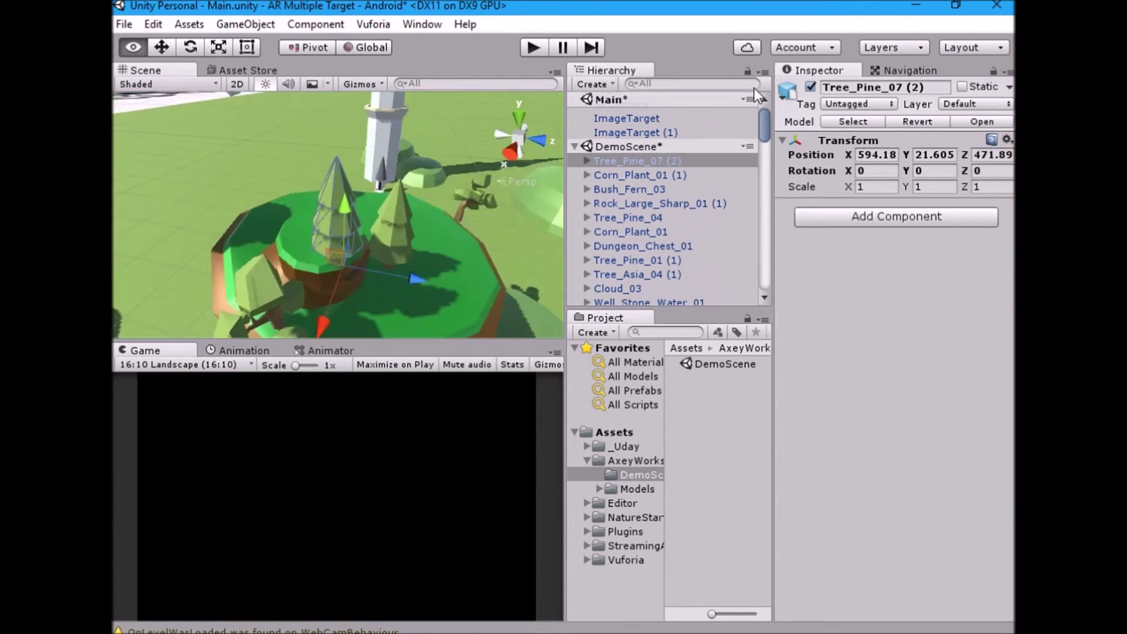
{"action": "left_click_drag", "start_coordinate": [376, 194], "coordinate": [446, 215], "text": "alt"}
{"action": "scroll", "coordinate": [447, 215], "scroll_direction": "down", "scroll_amount": 5}
{"action": "middle_click_drag", "start_coordinate": [446, 214], "coordinate": [416, 152]}
{"action": "left_click_drag", "start_coordinate": [416, 153], "coordinate": [467, 228], "text": "alt"}
{"action": "scroll", "coordinate": [639, 235], "scroll_direction": "down", "scroll_amount": 5}
{"action": "left_click", "coordinate": [639, 269]}
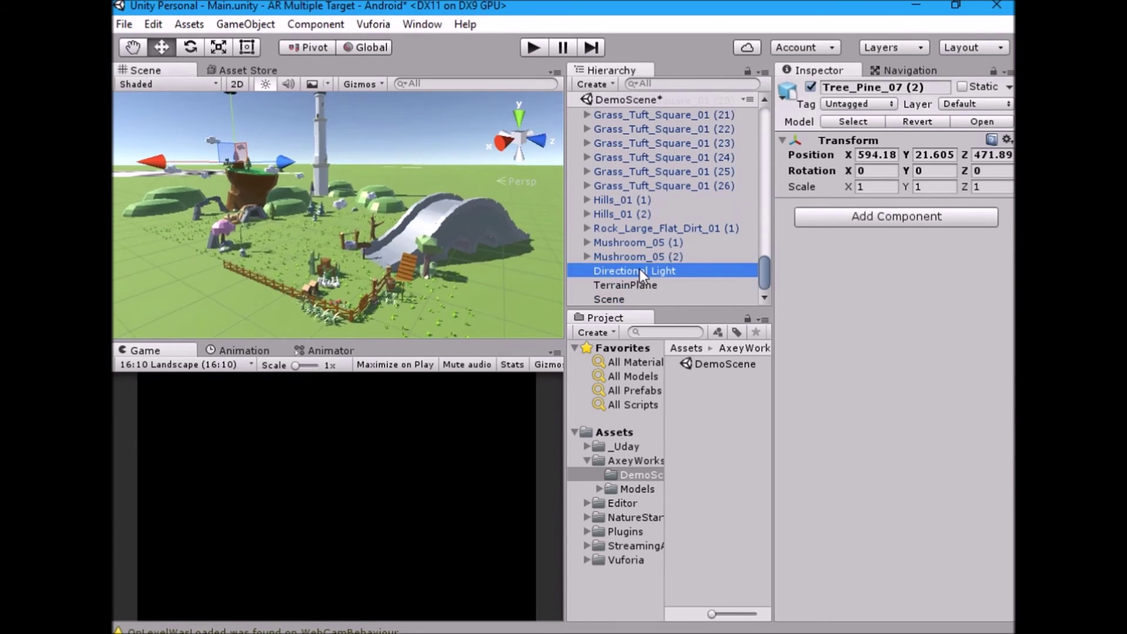
{"action": "key", "text": "f"}
Move the Hills_01 (3) hill on the green ground to about X 21, Y 11.4, Z -72.4.
{"action": "left_click_drag", "start_coordinate": [520, 299], "coordinate": [340, 250], "text": "alt"}
{"action": "left_click", "coordinate": [340, 250]}
{"action": "left_click", "coordinate": [300, 257]}
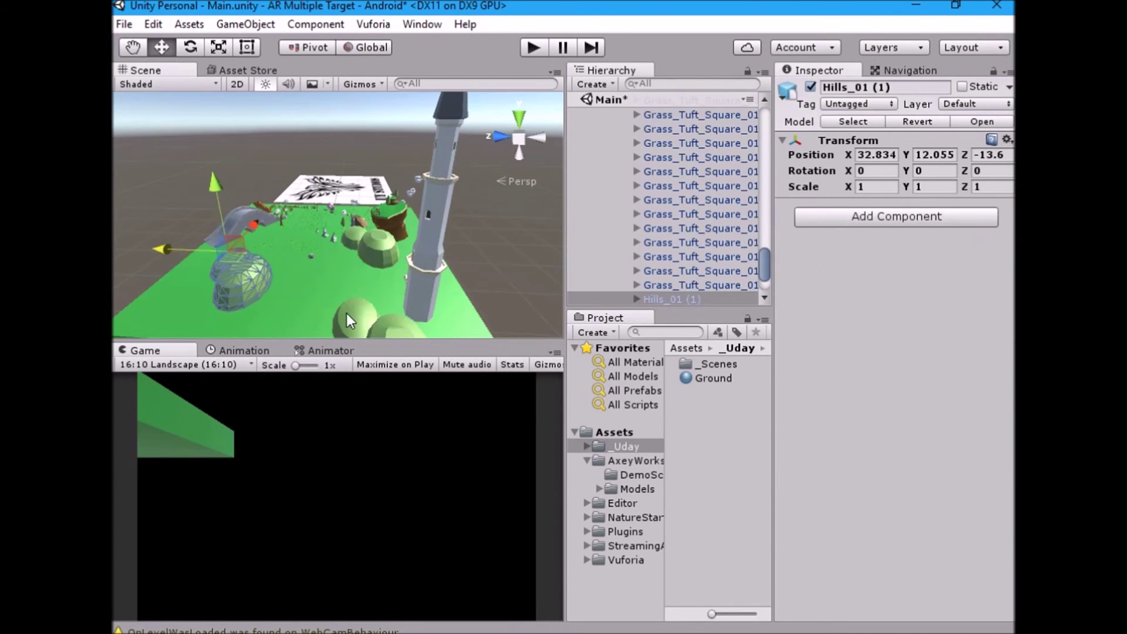
{"action": "left_click", "coordinate": [347, 312]}
{"action": "left_click_drag", "start_coordinate": [334, 297], "coordinate": [289, 242]}
{"action": "left_click_drag", "start_coordinate": [434, 299], "coordinate": [919, 223], "text": "alt"}
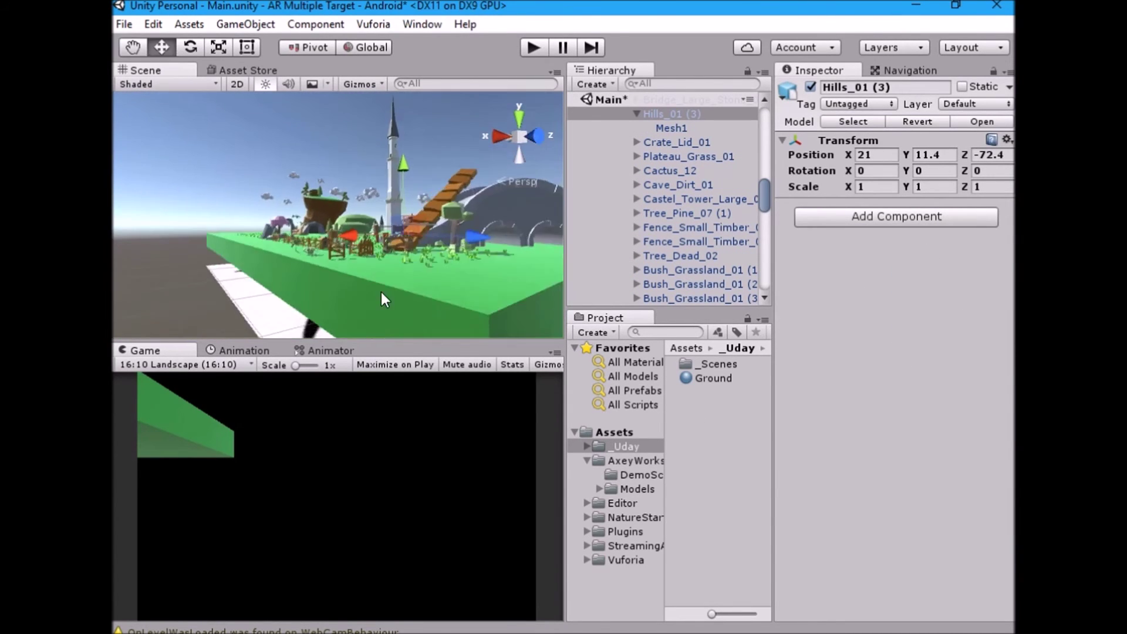
Set the Y position of the Poly group under Ground to -1.43.
{"action": "scroll", "coordinate": [352, 282], "scroll_direction": "up", "scroll_amount": 6}
{"action": "left_click", "coordinate": [641, 170]}
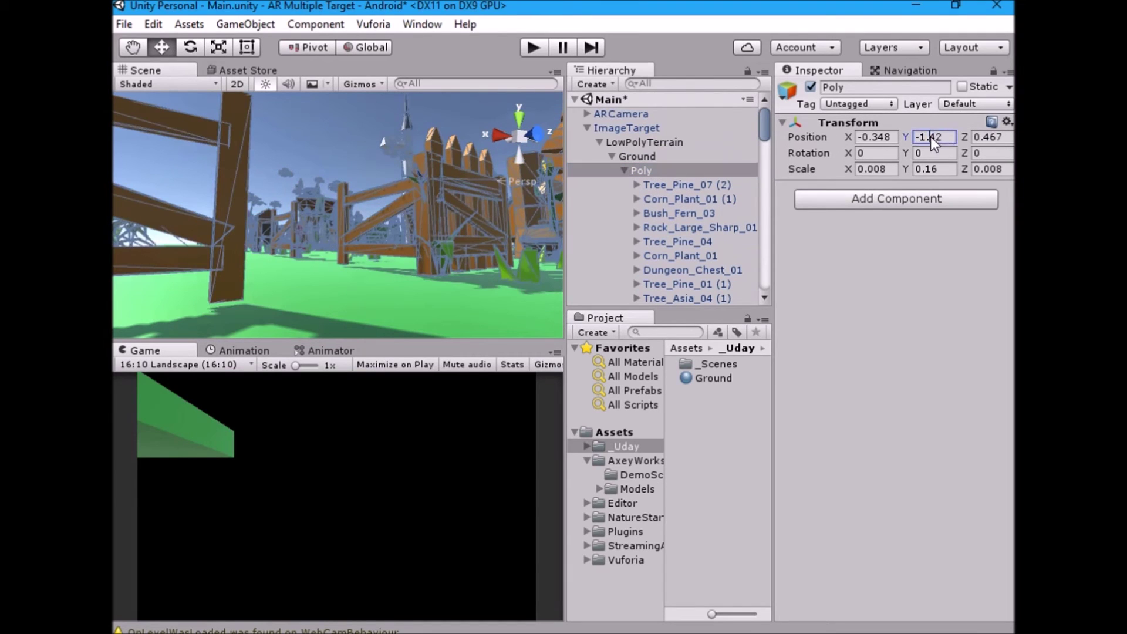
{"action": "left_click_drag", "start_coordinate": [931, 137], "coordinate": [944, 137]}
{"action": "type", "text": "43"}
{"action": "key", "text": "BackSpace"}
{"action": "type", "text": "4"}
{"action": "key", "text": "BackSpace"}
{"action": "type", "text": "3"}
{"action": "scroll", "coordinate": [430, 285], "scroll_direction": "down", "scroll_amount": 5}
{"action": "left_click_drag", "start_coordinate": [430, 284], "coordinate": [875, 334], "text": "alt"}
Collapse the terrain hierarchy and set LowPolyTerrain's Y rotation to 180.
{"action": "left_click", "coordinate": [612, 156]}
{"action": "left_click", "coordinate": [607, 145]}
{"action": "left_click", "coordinate": [599, 143]}
{"action": "left_click", "coordinate": [675, 200]}
{"action": "left_click_drag", "start_coordinate": [411, 198], "coordinate": [769, 282], "text": "alt"}
{"action": "middle_click_drag", "start_coordinate": [446, 276], "coordinate": [400, 310]}
{"action": "left_click", "coordinate": [644, 142]}
{"action": "left_click", "coordinate": [930, 151]}
{"action": "type", "text": "180"}
{"action": "left_click", "coordinate": [675, 200]}
{"action": "left_click_drag", "start_coordinate": [411, 193], "coordinate": [352, 235], "text": "alt"}
{"action": "middle_click_drag", "start_coordinate": [352, 235], "coordinate": [366, 255]}
{"action": "left_click_drag", "start_coordinate": [366, 254], "coordinate": [939, 516], "text": "alt"}
Collapse the AxeyWorks folder and open the folder of tree and bush prefabs in the nature starter assets.
{"action": "left_click", "coordinate": [766, 174]}
{"action": "left_click", "coordinate": [798, 282]}
{"action": "left_click", "coordinate": [637, 383]}
{"action": "left_click", "coordinate": [587, 460]}
{"action": "left_click", "coordinate": [587, 488]}
{"action": "left_click", "coordinate": [627, 544]}
Duplicate LowPolyTerrain, parent the copy to ImageTarget (1), and move it along X onto the UY Studios target.
{"action": "left_click", "coordinate": [600, 142]}
{"action": "left_click", "coordinate": [600, 142]}
{"action": "left_click", "coordinate": [624, 142]}
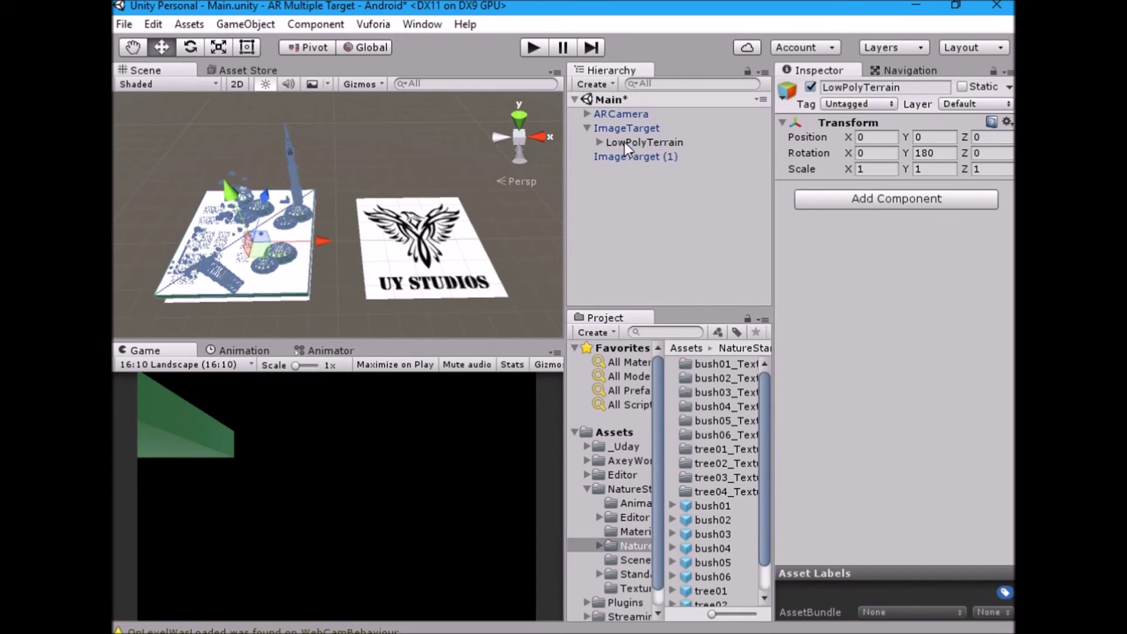
{"action": "key", "text": "ctrl+d"}
{"action": "left_click_drag", "start_coordinate": [625, 156], "coordinate": [626, 170]}
{"action": "left_click_drag", "start_coordinate": [323, 241], "coordinate": [487, 239]}
{"action": "middle_click_drag", "start_coordinate": [446, 234], "coordinate": [346, 234]}
Rename the Poly group under LowPolyTerrain (1) as Realistic and clear its contents except the Directional Light.
{"action": "left_click", "coordinate": [599, 171]}
{"action": "left_click", "coordinate": [612, 185]}
{"action": "left_click", "coordinate": [641, 199]}
{"action": "left_click", "coordinate": [846, 86]}
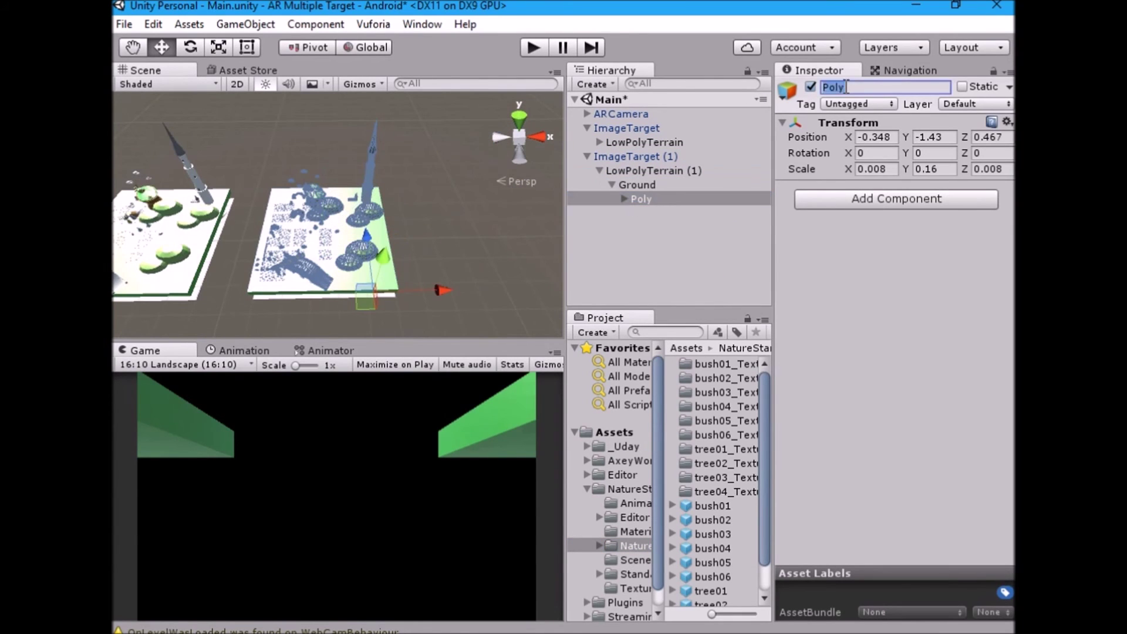
{"action": "key", "text": "BackSpace"}
{"action": "type", "text": "R"}
{"action": "left_click", "coordinate": [646, 234]}
{"action": "left_click", "coordinate": [624, 199]}
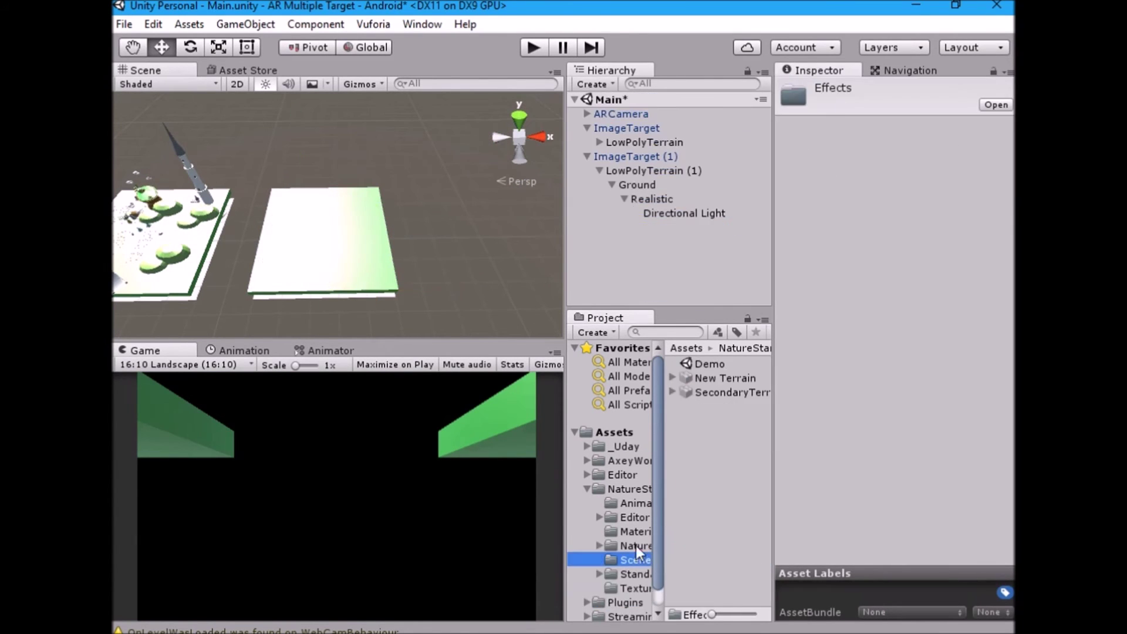
Add the tree04 prefab under the Realistic group and set its X scale to 10.
{"action": "left_click", "coordinate": [635, 545]}
{"action": "scroll", "coordinate": [711, 564], "scroll_direction": "down", "scroll_amount": 1}
{"action": "left_click_drag", "start_coordinate": [711, 600], "coordinate": [651, 203]}
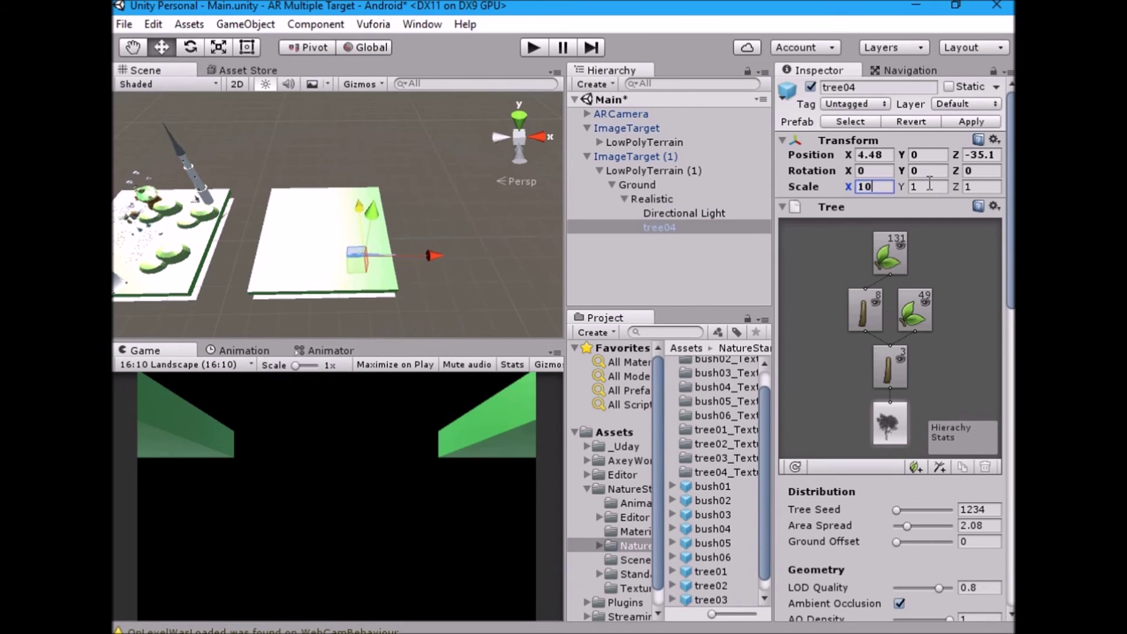
{"action": "key", "text": "f"}
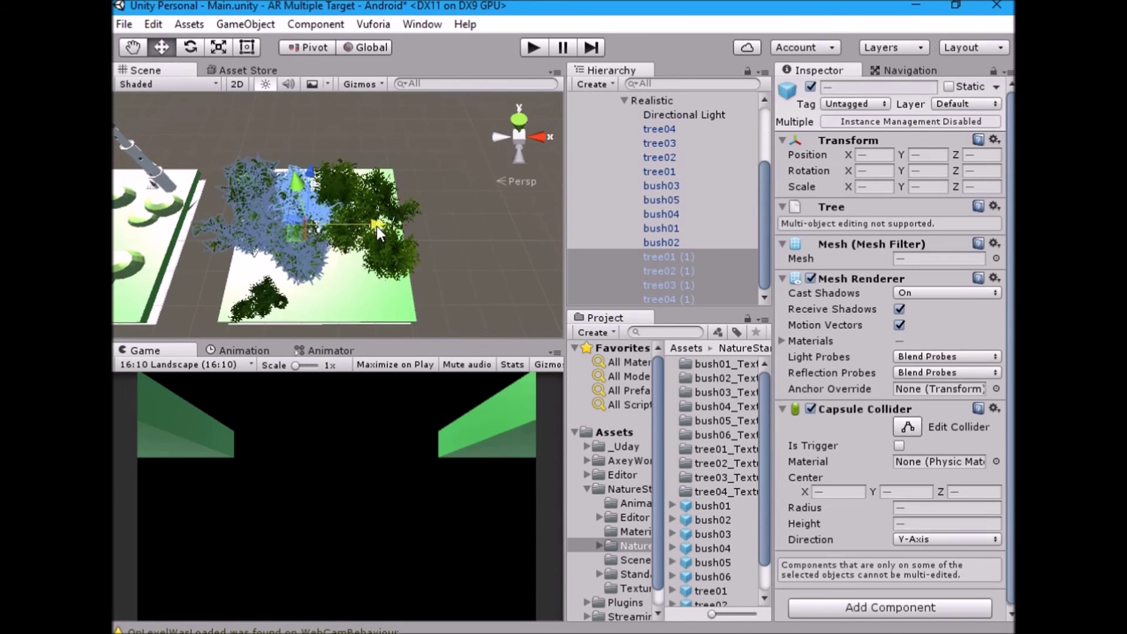
Shift the duplicated trees along X, rotate them to about 28.46 on Y, and place another copy of tree01 (1) beside them.
{"action": "left_click_drag", "start_coordinate": [397, 205], "coordinate": [370, 206]}
{"action": "left_click_drag", "start_coordinate": [904, 172], "coordinate": [856, 156]}
{"action": "left_click", "coordinate": [679, 258]}
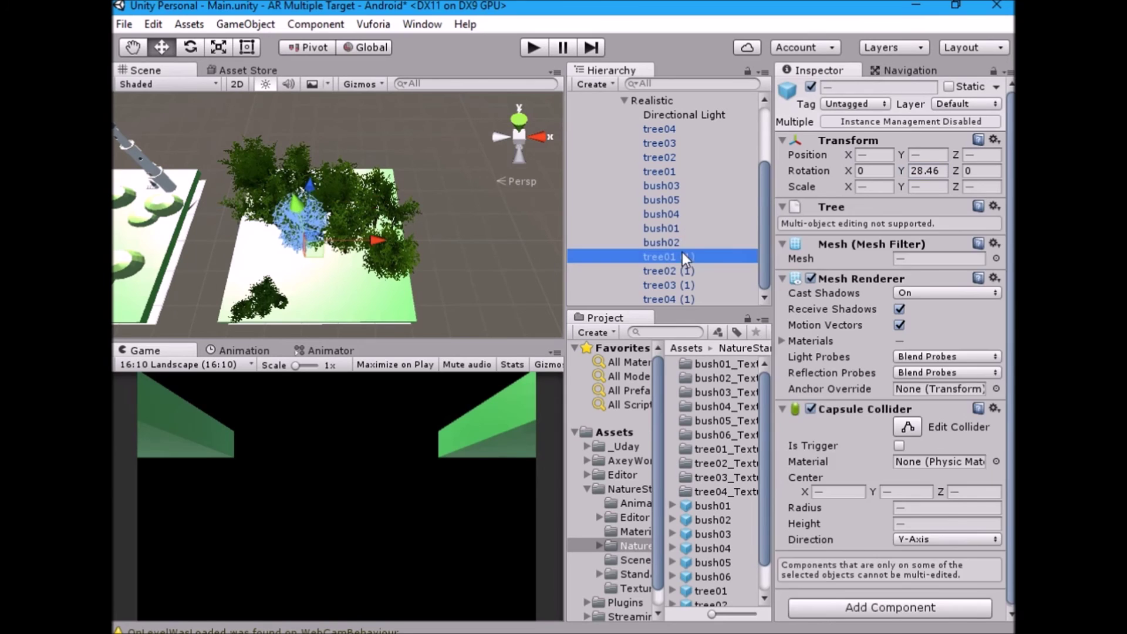
{"action": "key", "text": "ctrl+d"}
{"action": "left_click_drag", "start_coordinate": [377, 240], "coordinate": [345, 239]}
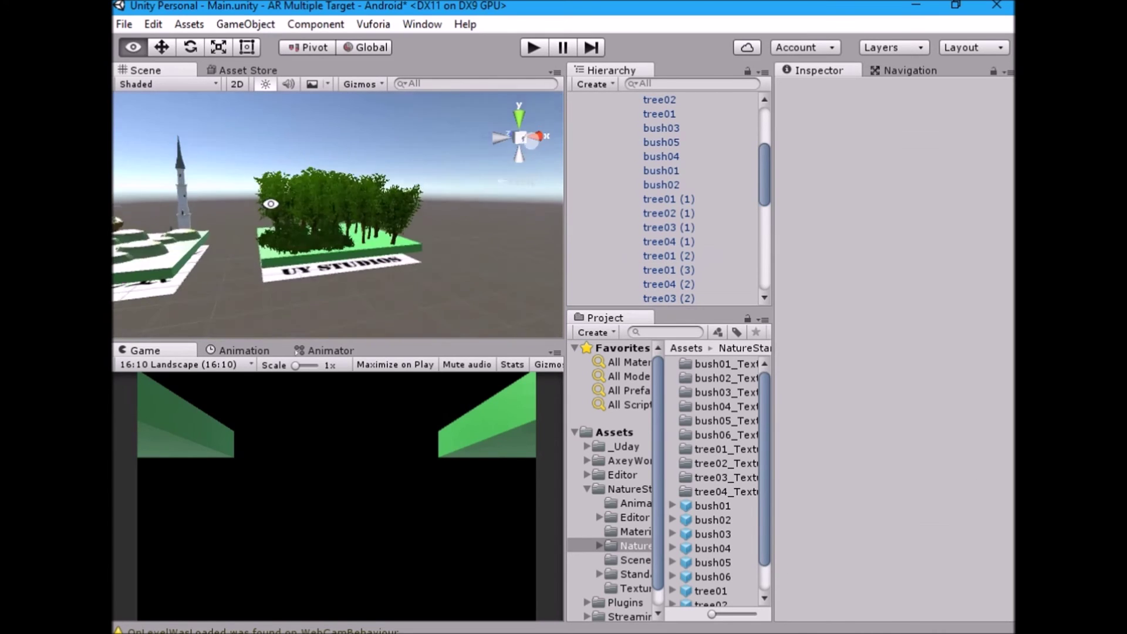
Collapse the NatureStarterKit asset folder and save the Main scene with both finished image targets.
{"action": "left_click_drag", "start_coordinate": [269, 203], "coordinate": [369, 222], "text": "alt"}
{"action": "scroll", "coordinate": [369, 221], "scroll_direction": "down", "scroll_amount": 3}
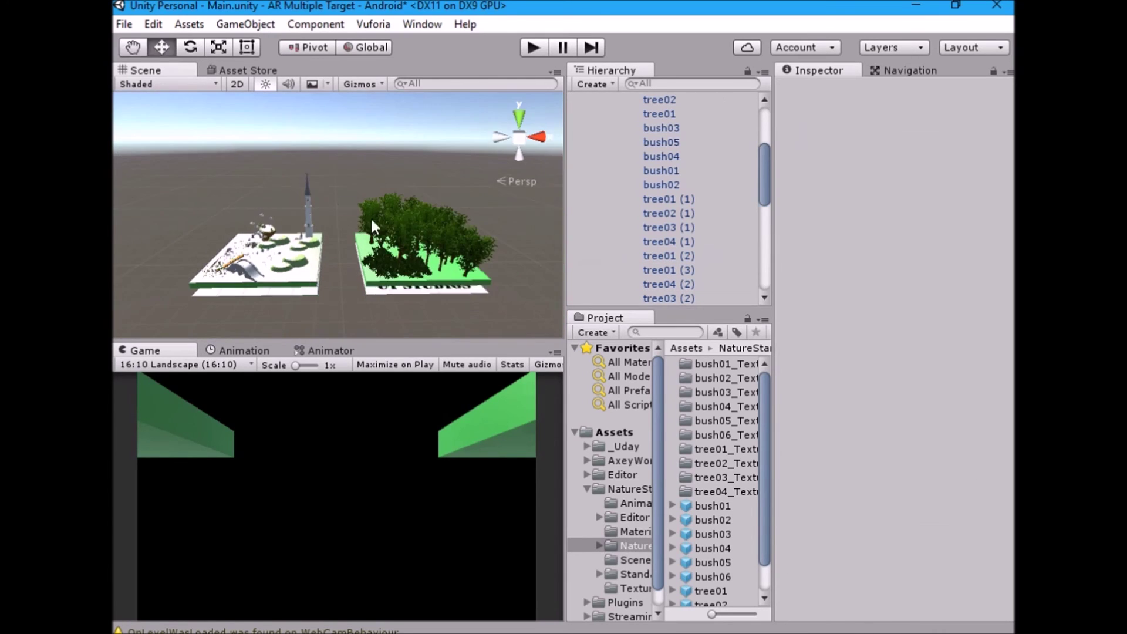
{"action": "left_click_drag", "start_coordinate": [370, 221], "coordinate": [370, 241], "text": "alt"}
{"action": "left_click", "coordinate": [587, 489]}
{"action": "left_click", "coordinate": [124, 24]}
{"action": "left_click", "coordinate": [138, 94]}
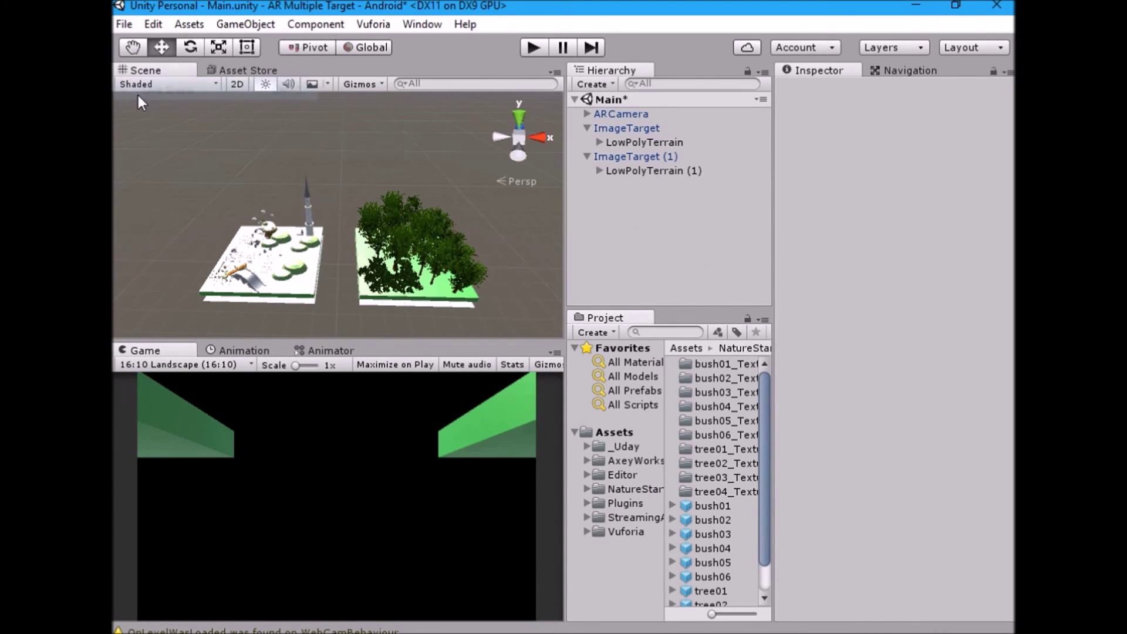
Collapse both image targets in the hierarchy and set the ARCamera's Max Simultaneous Tracked Images to 2.
{"action": "left_click", "coordinate": [632, 132]}
{"action": "scroll", "coordinate": [852, 382], "scroll_direction": "down", "scroll_amount": 5}
{"action": "left_click", "coordinate": [621, 114]}
{"action": "scroll", "coordinate": [854, 396], "scroll_direction": "up", "scroll_amount": 5}
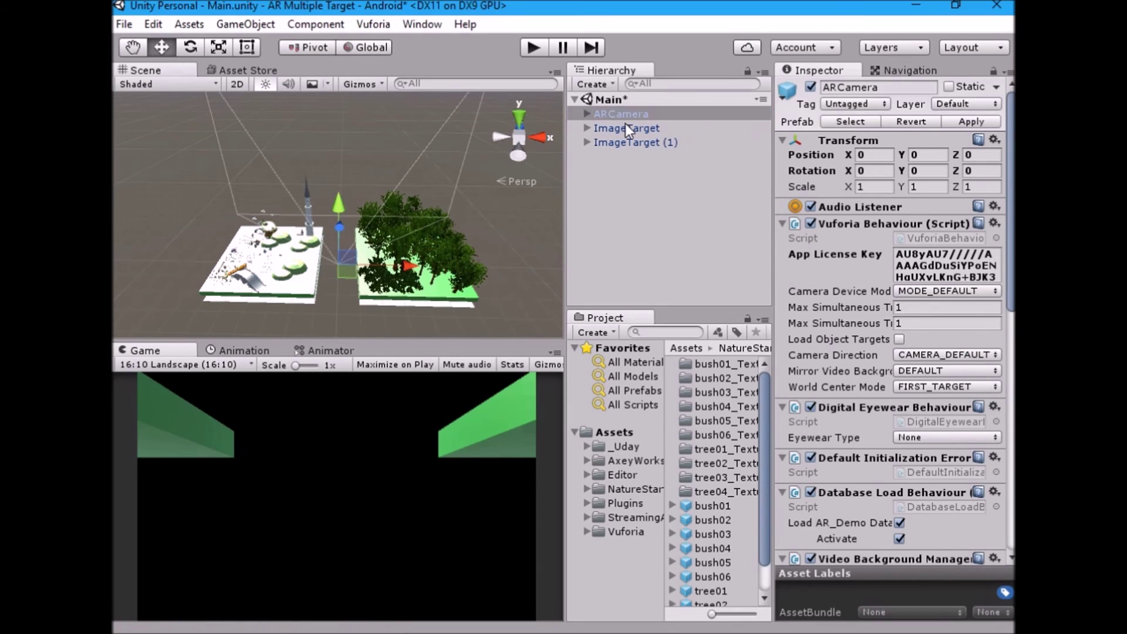
{"action": "left_click", "coordinate": [627, 125]}
{"action": "left_click", "coordinate": [628, 115]}
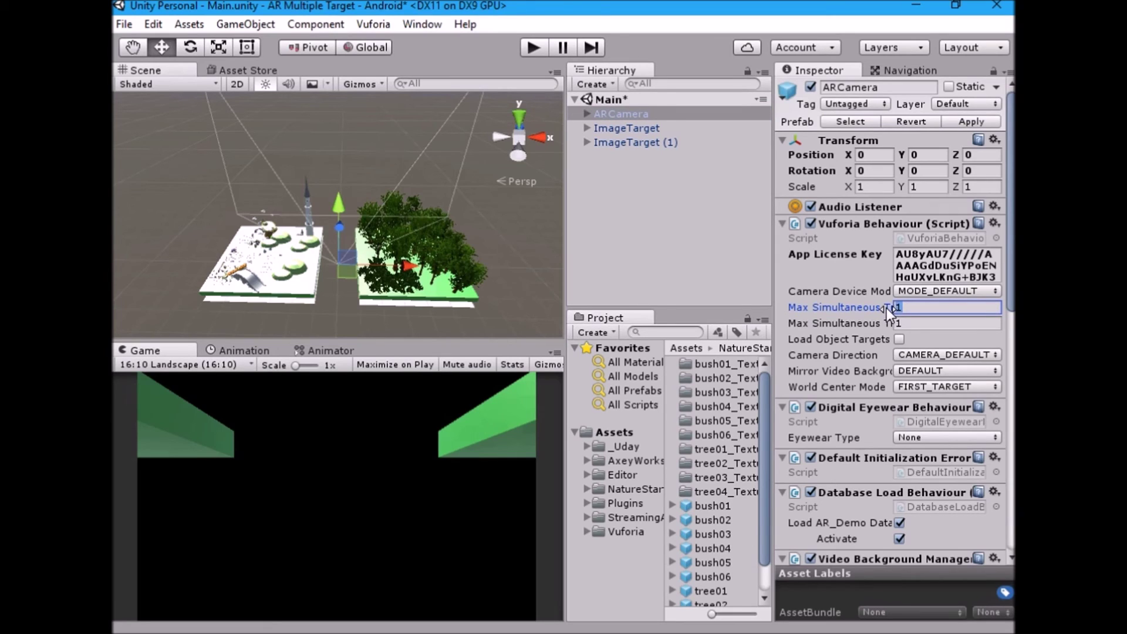
{"action": "type", "text": "2"}
{"action": "left_click", "coordinate": [649, 246]}
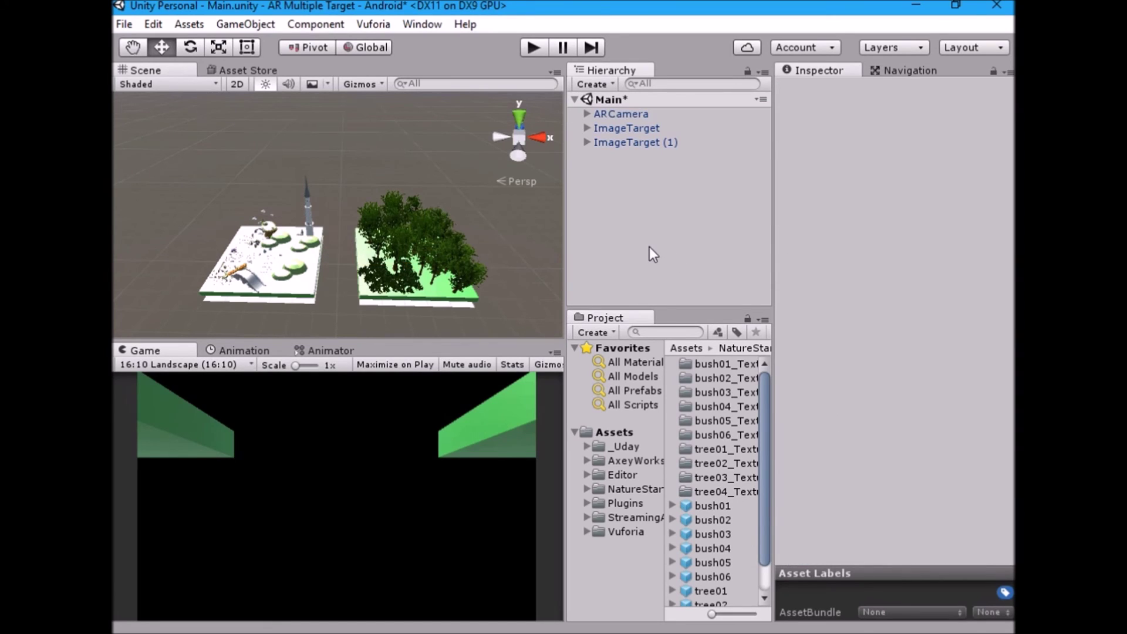
Build the Android app as AR Multiple Target.apk in the Builds/Android folder, replacing the existing file.
{"action": "left_click", "coordinate": [133, 26]}
{"action": "left_click", "coordinate": [201, 198]}
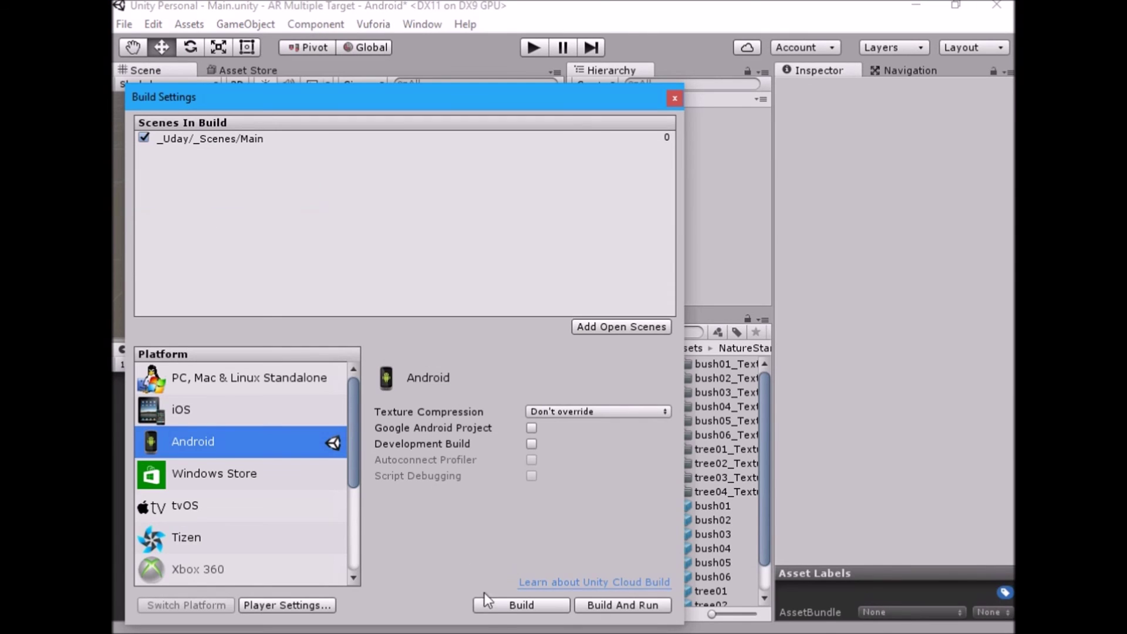
{"action": "left_click", "coordinate": [494, 610]}
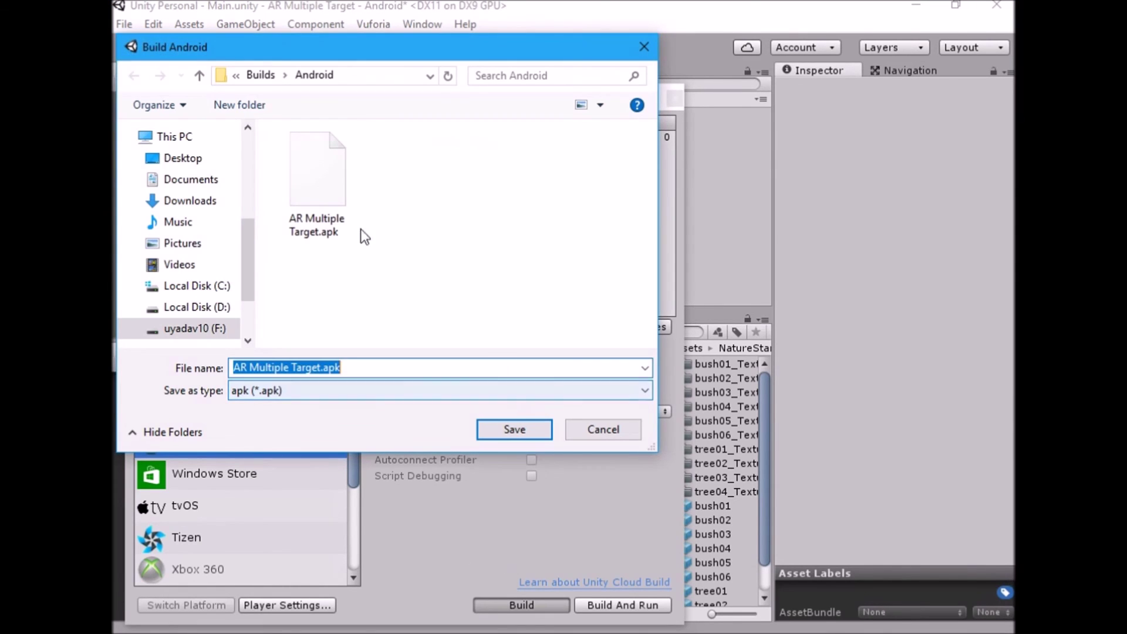
{"action": "left_click", "coordinate": [493, 418]}
{"action": "left_click", "coordinate": [600, 336]}
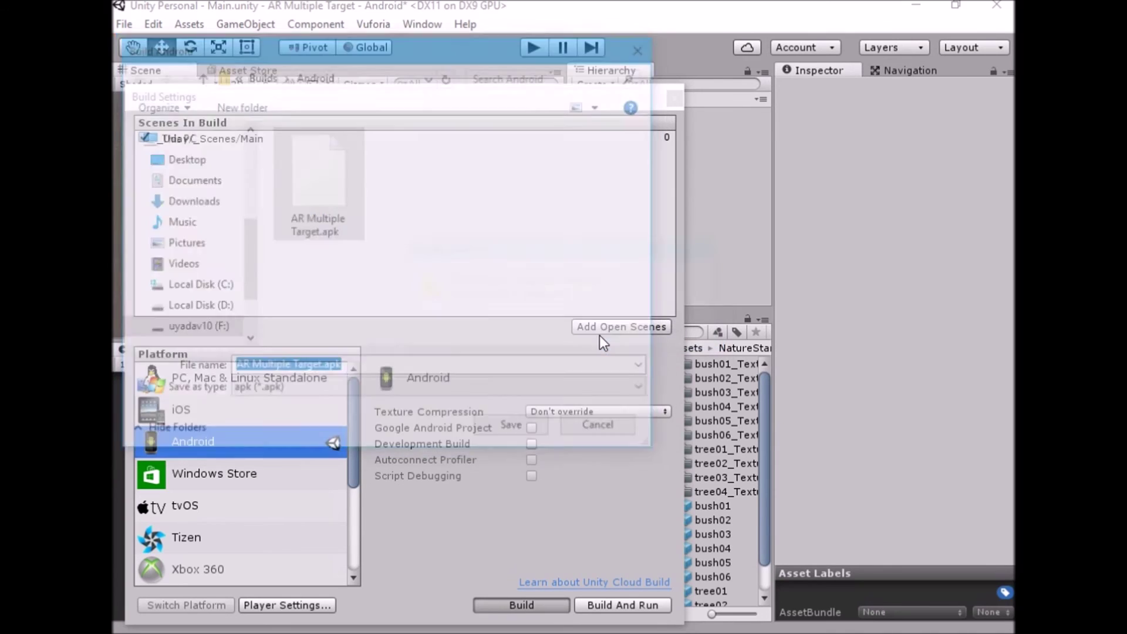